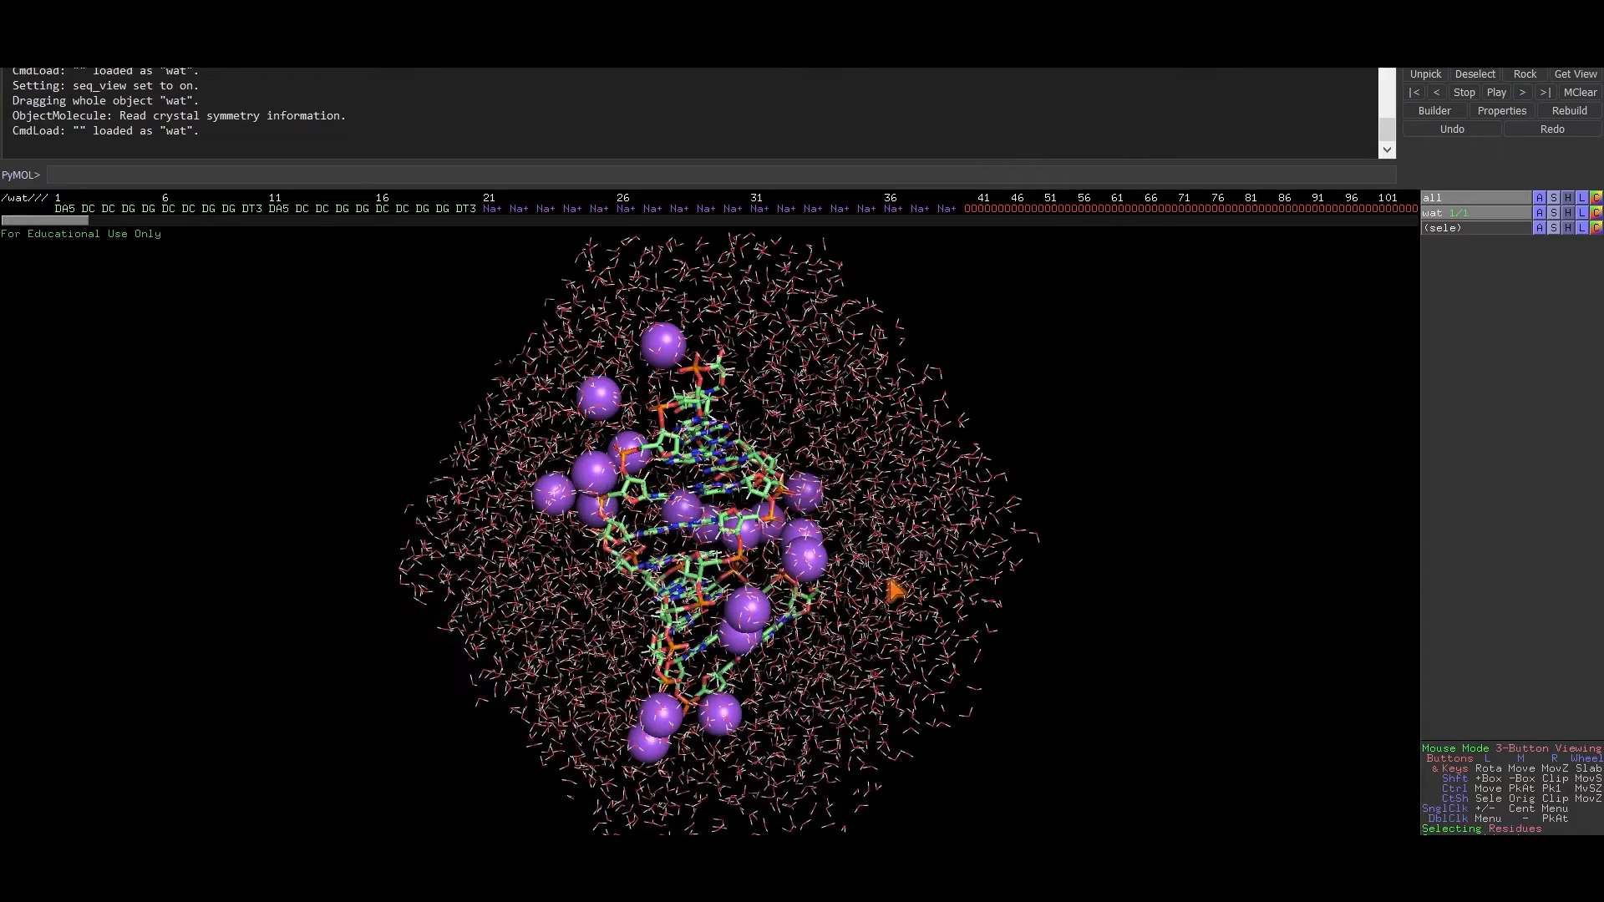
# - Rotate the solvated DNA with sodium ions and water box to view it from other sides
pyautogui.moveTo(891, 584); pyautogui.dragTo(763, 615)
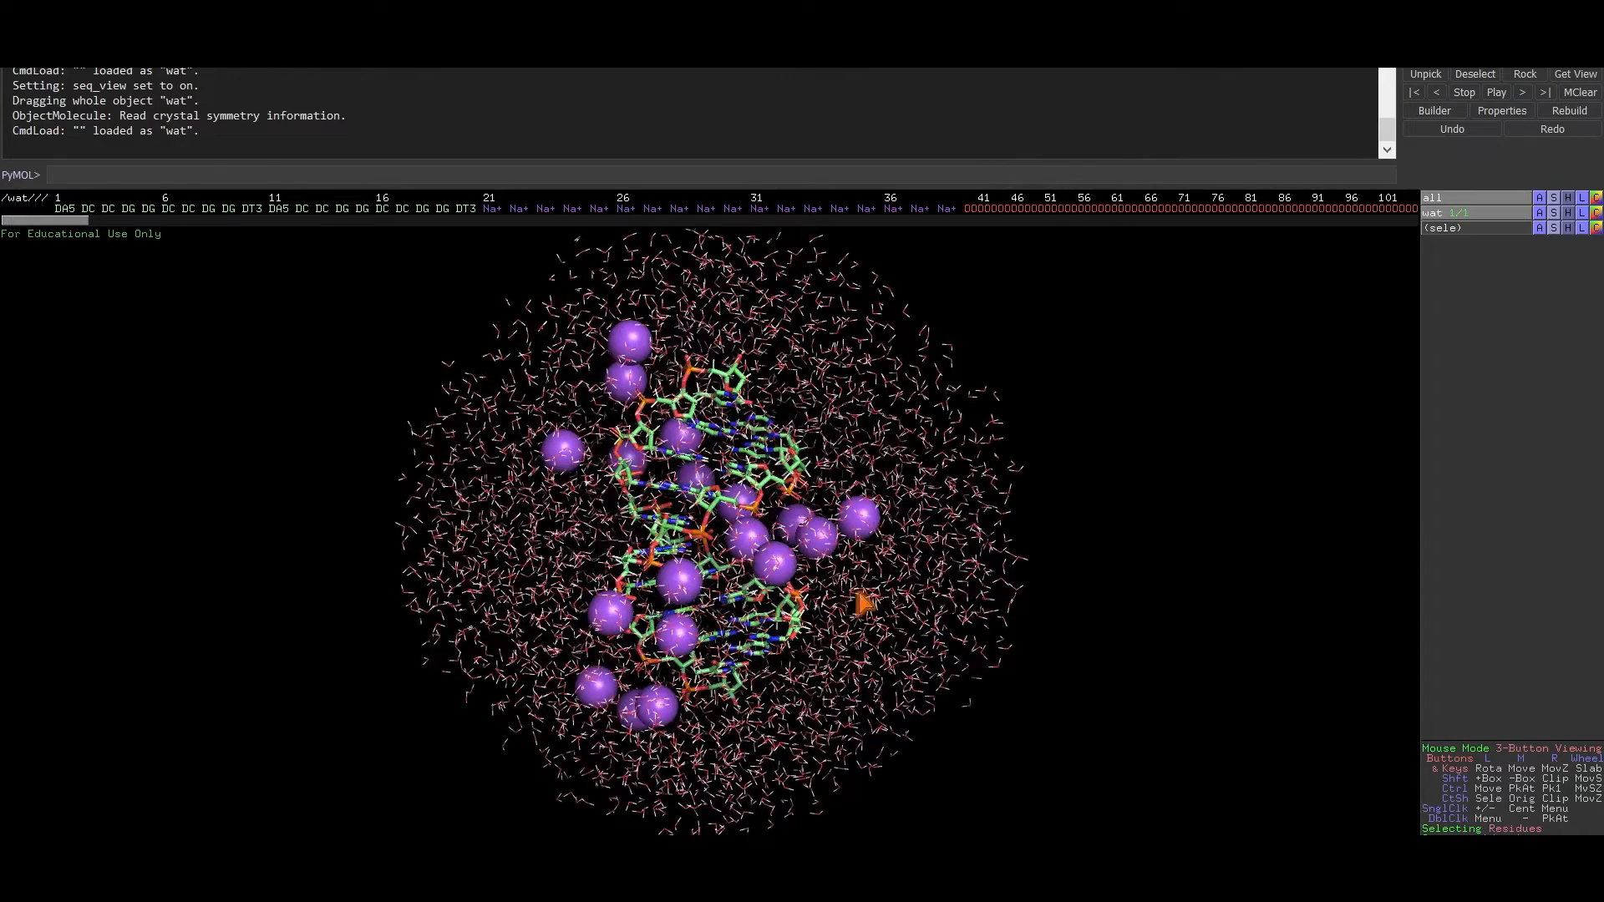
pyautogui.moveTo(861, 603)
pyautogui.mouseDown()
pyautogui.moveTo(774, 605)
pyautogui.moveTo(795, 591)
pyautogui.moveTo(770, 577)
pyautogui.moveTo(650, 575)
pyautogui.mouseUp()
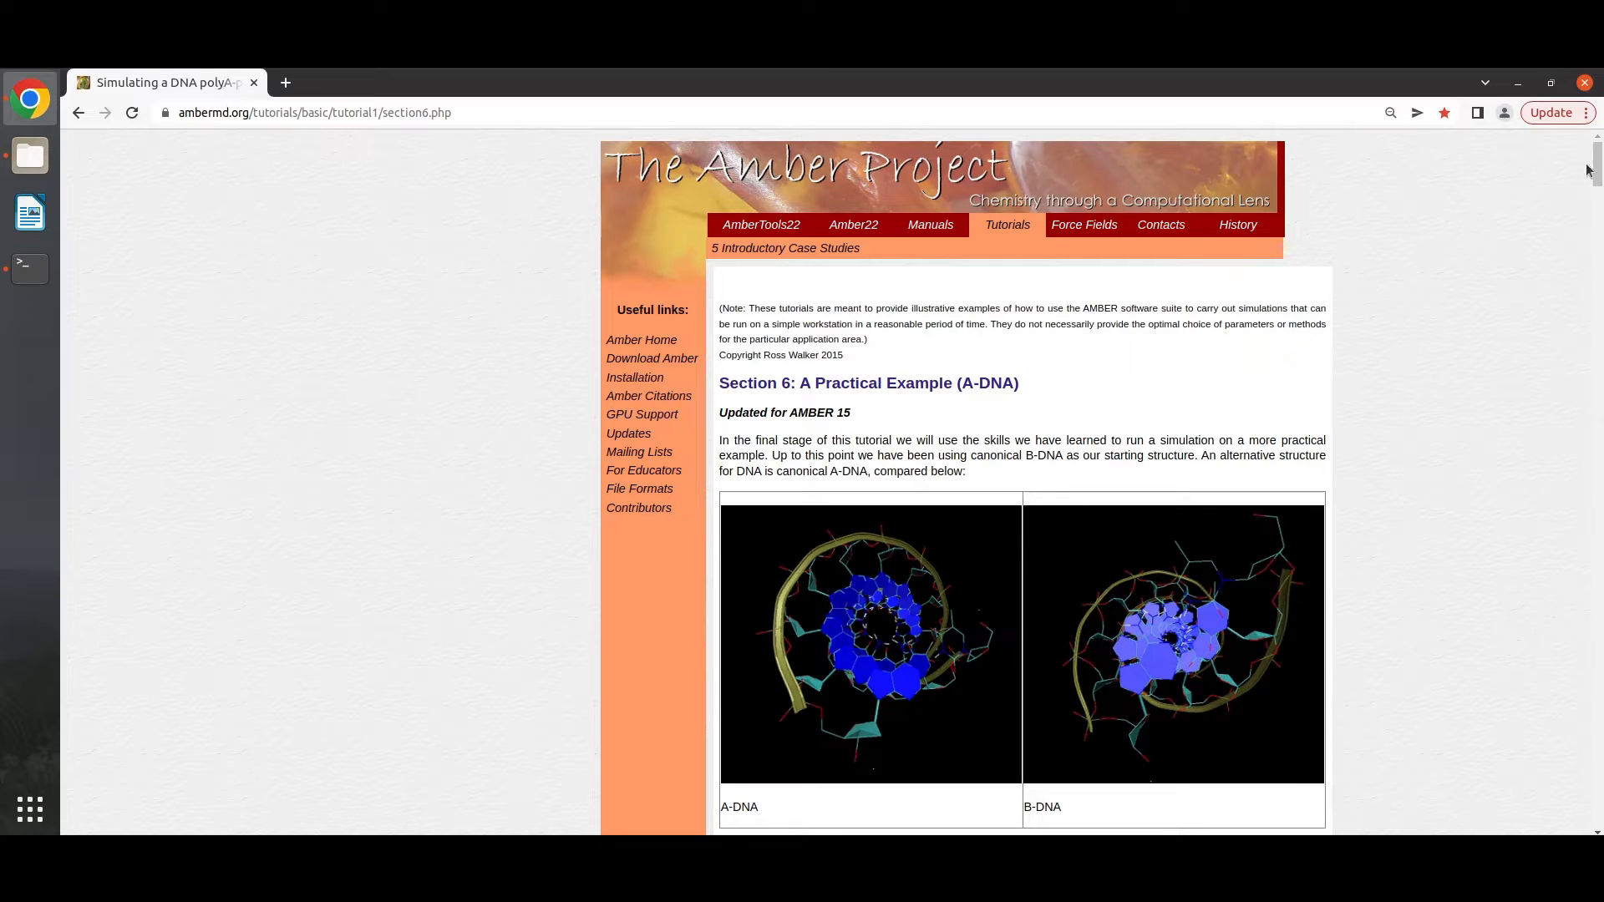
pyautogui.moveTo(1596, 166); pyautogui.dragTo(1591, 349)
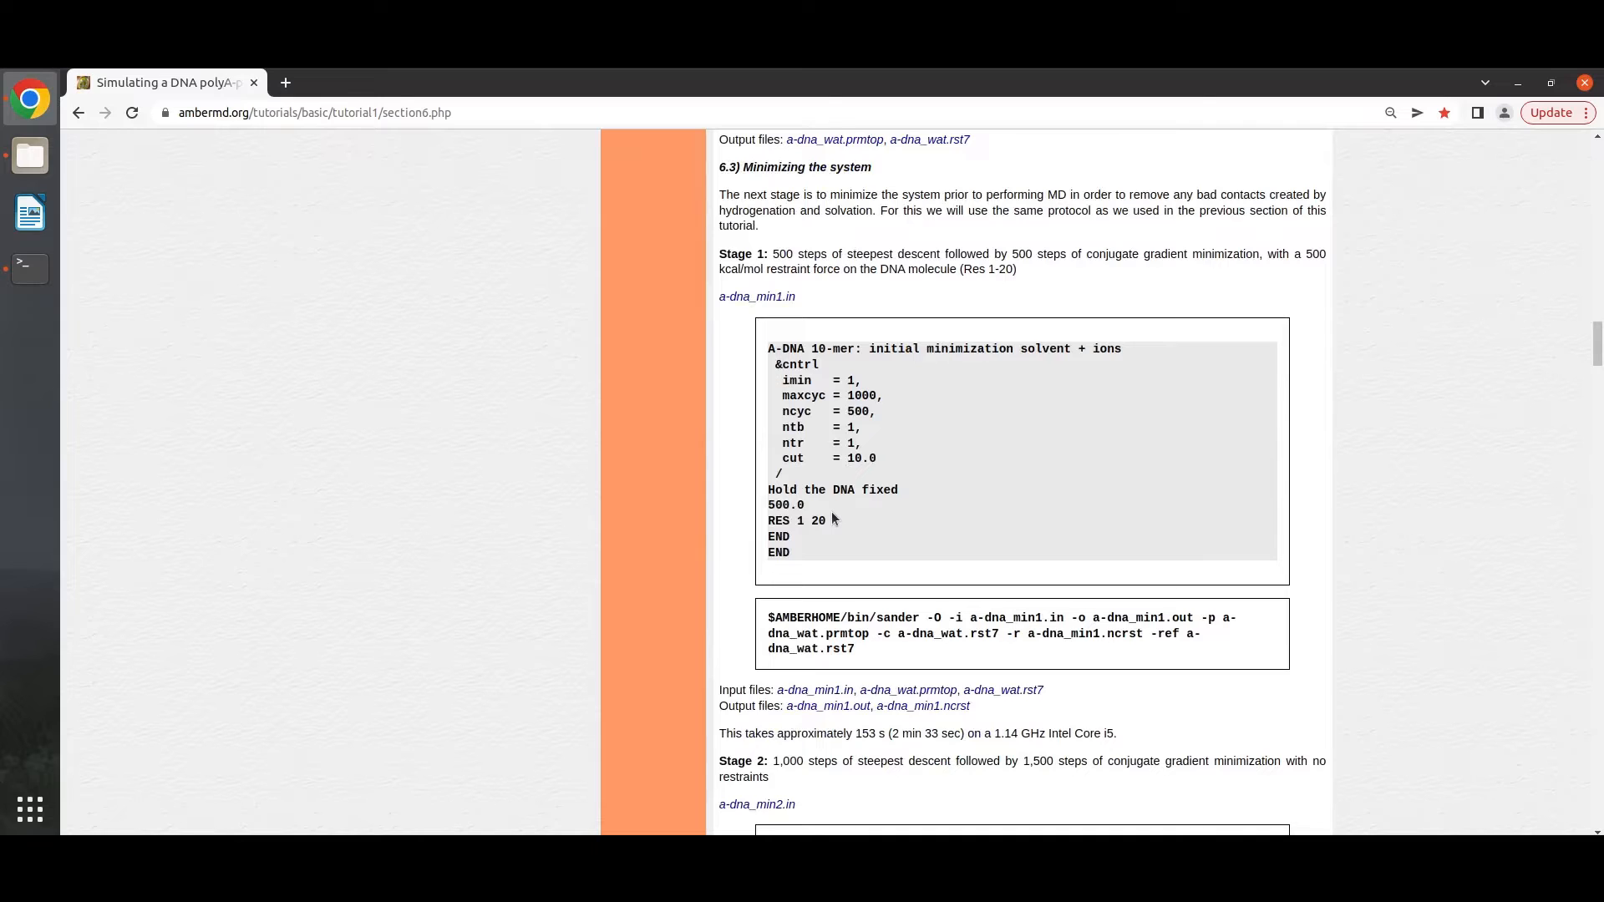
pyautogui.scroll(-2, 831, 514)
pyautogui.scroll(-3, 831, 508)
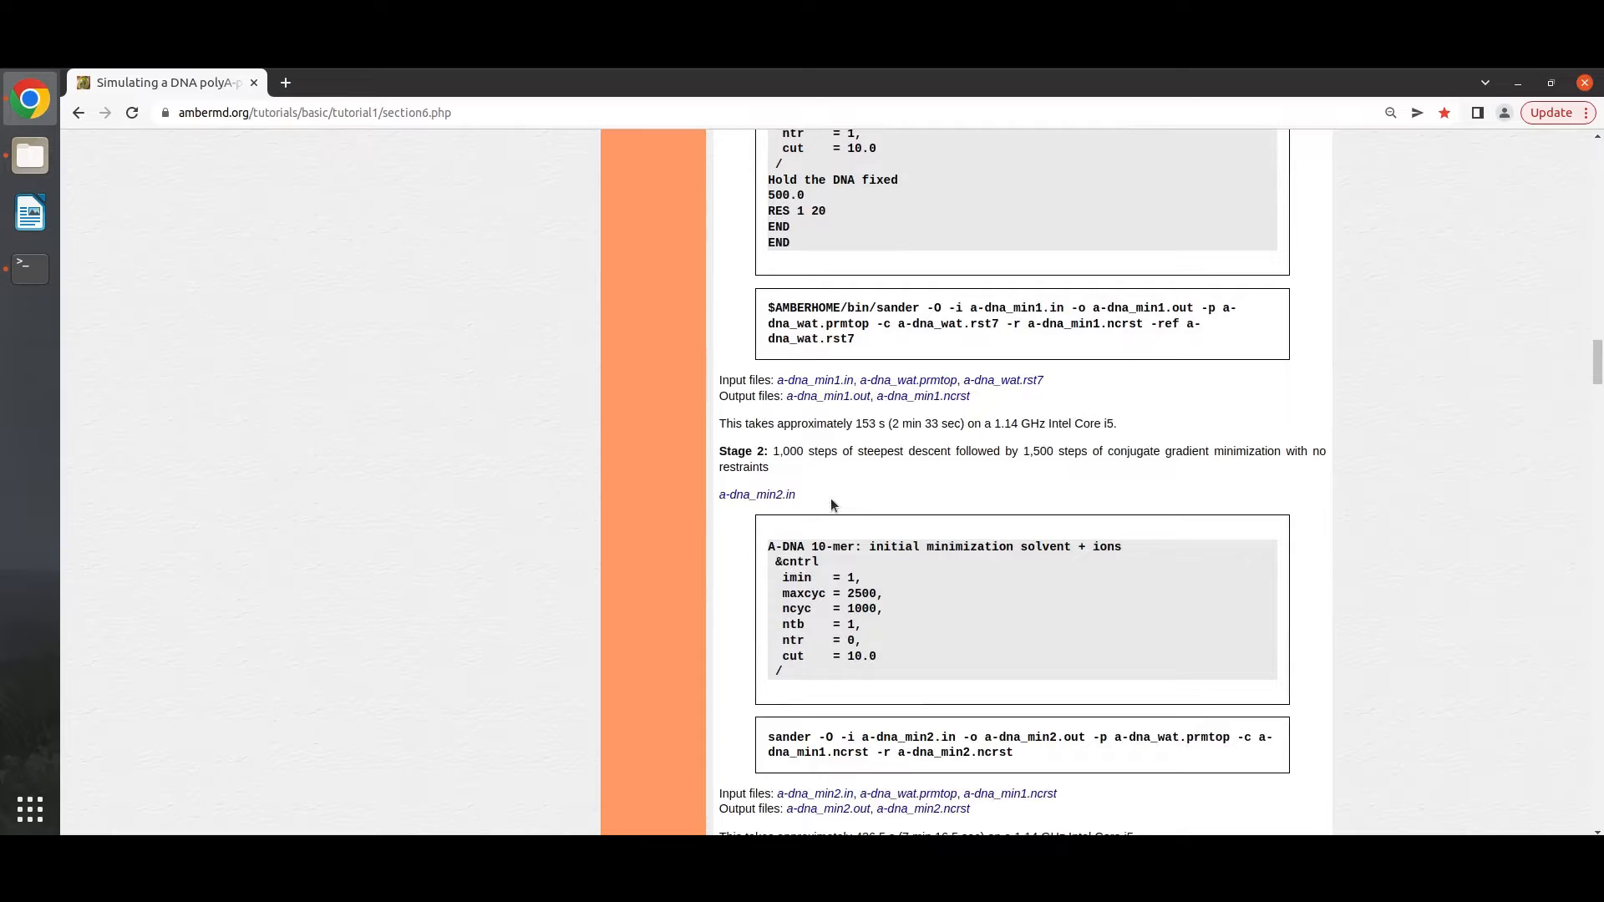
# - Bring up the file manager showing the tutorial folder with min1.in and min2.in
pyautogui.click(26, 175)
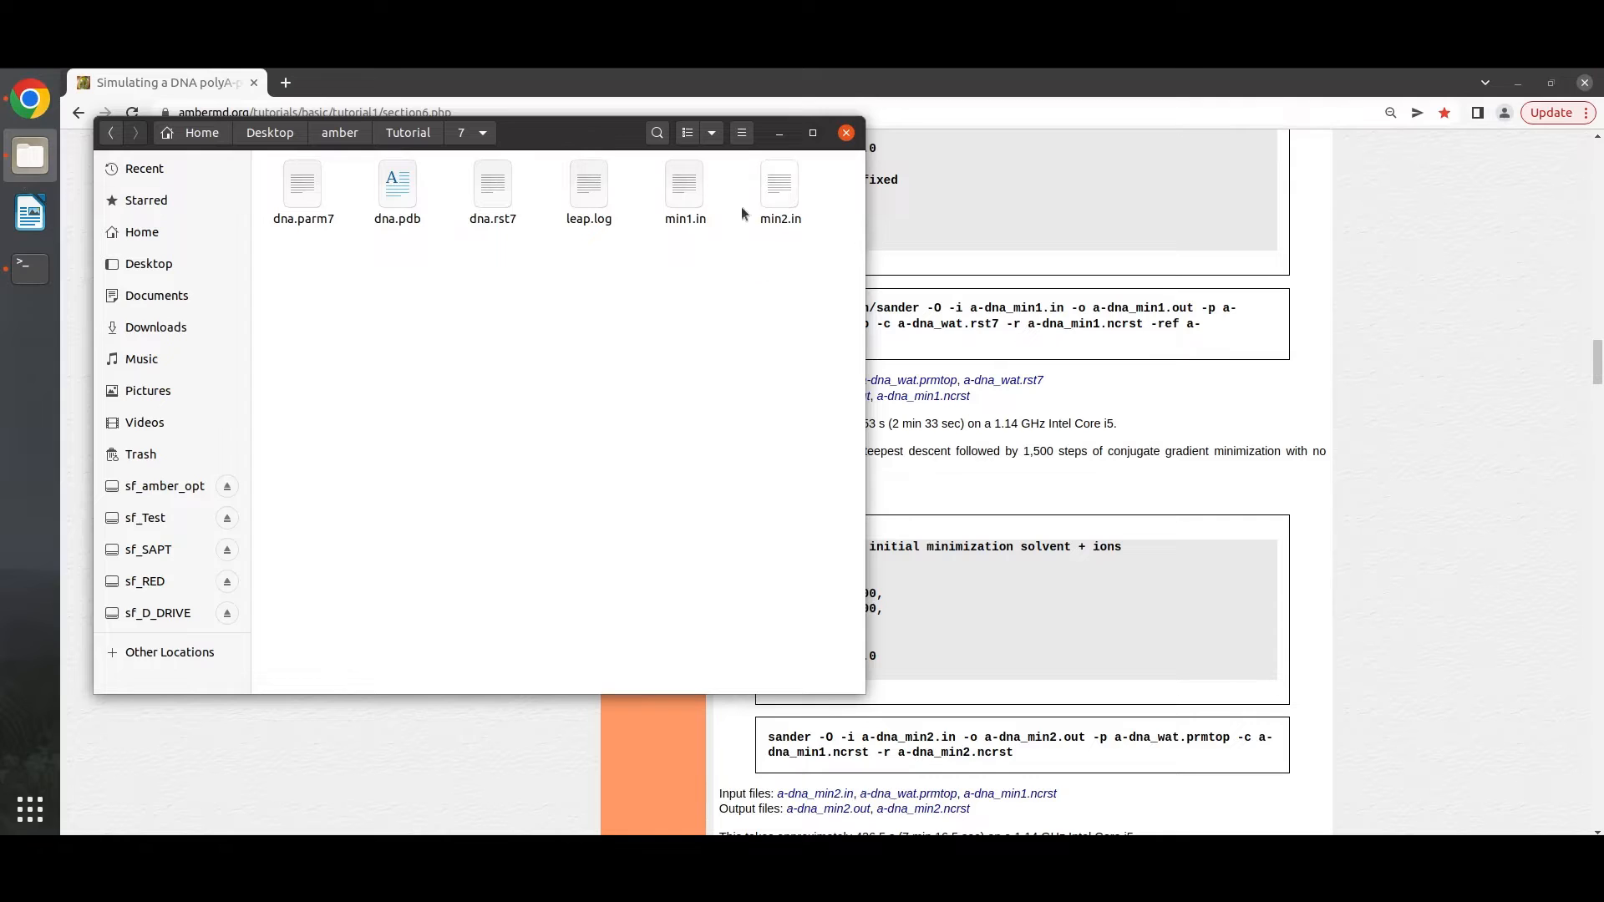
# - Review the contents of min1.in in the text editor and close it
pyautogui.click(677, 213)
pyautogui.click(778, 198)
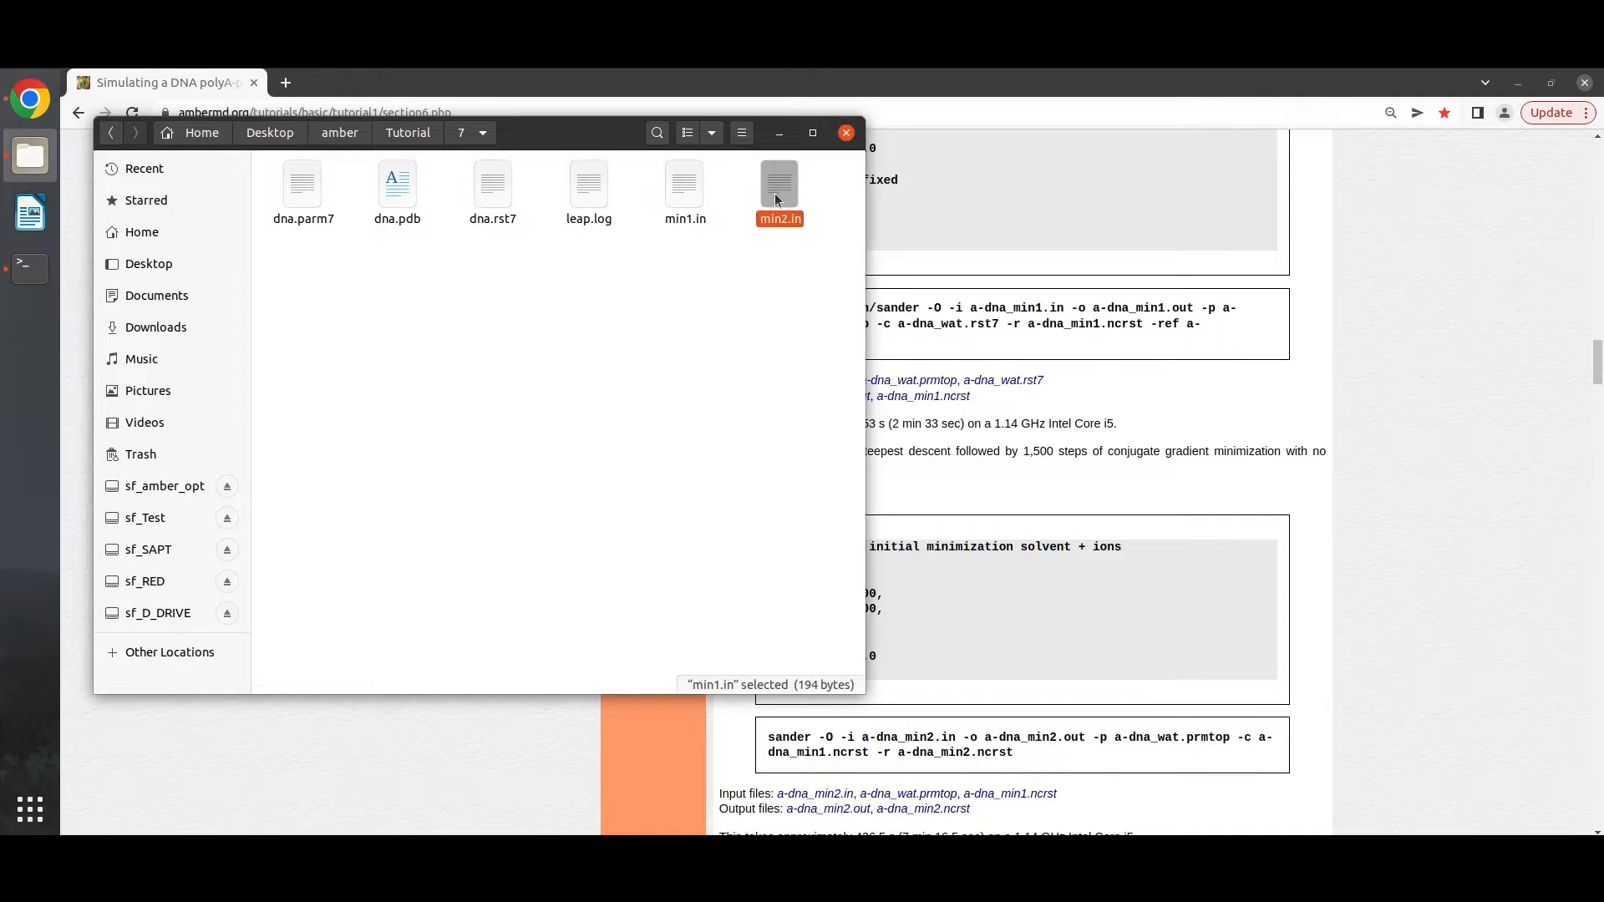
pyautogui.click(691, 200)
pyautogui.doubleClick(691, 200)
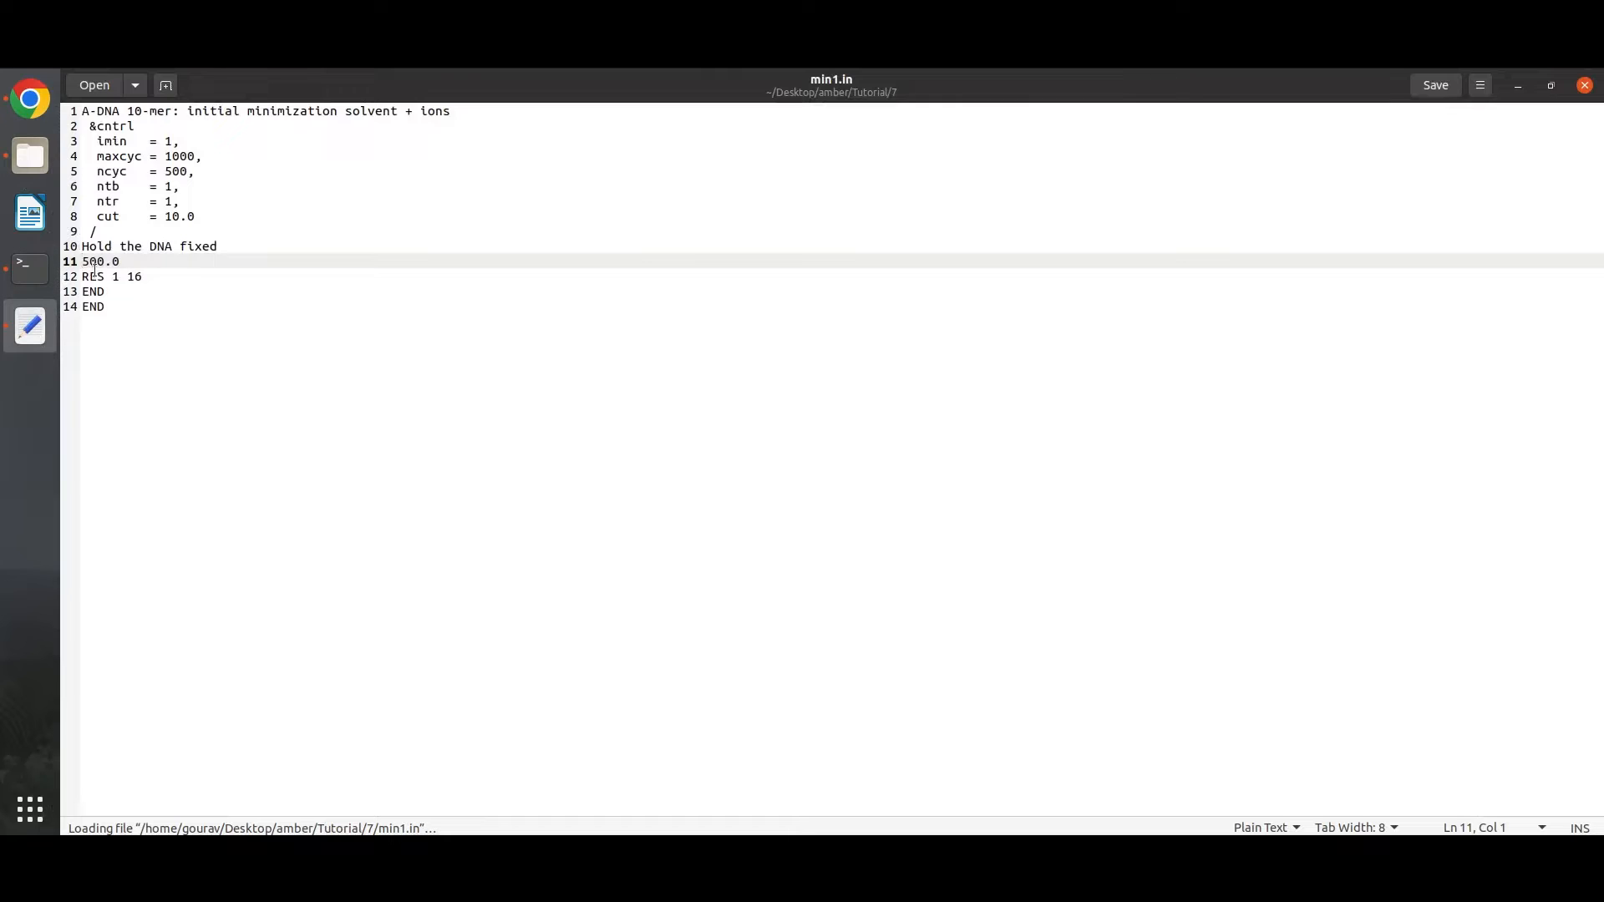
pyautogui.click(1585, 86)
# - Review the contents of min2.in in the text editor and close it
pyautogui.doubleClick(791, 218)
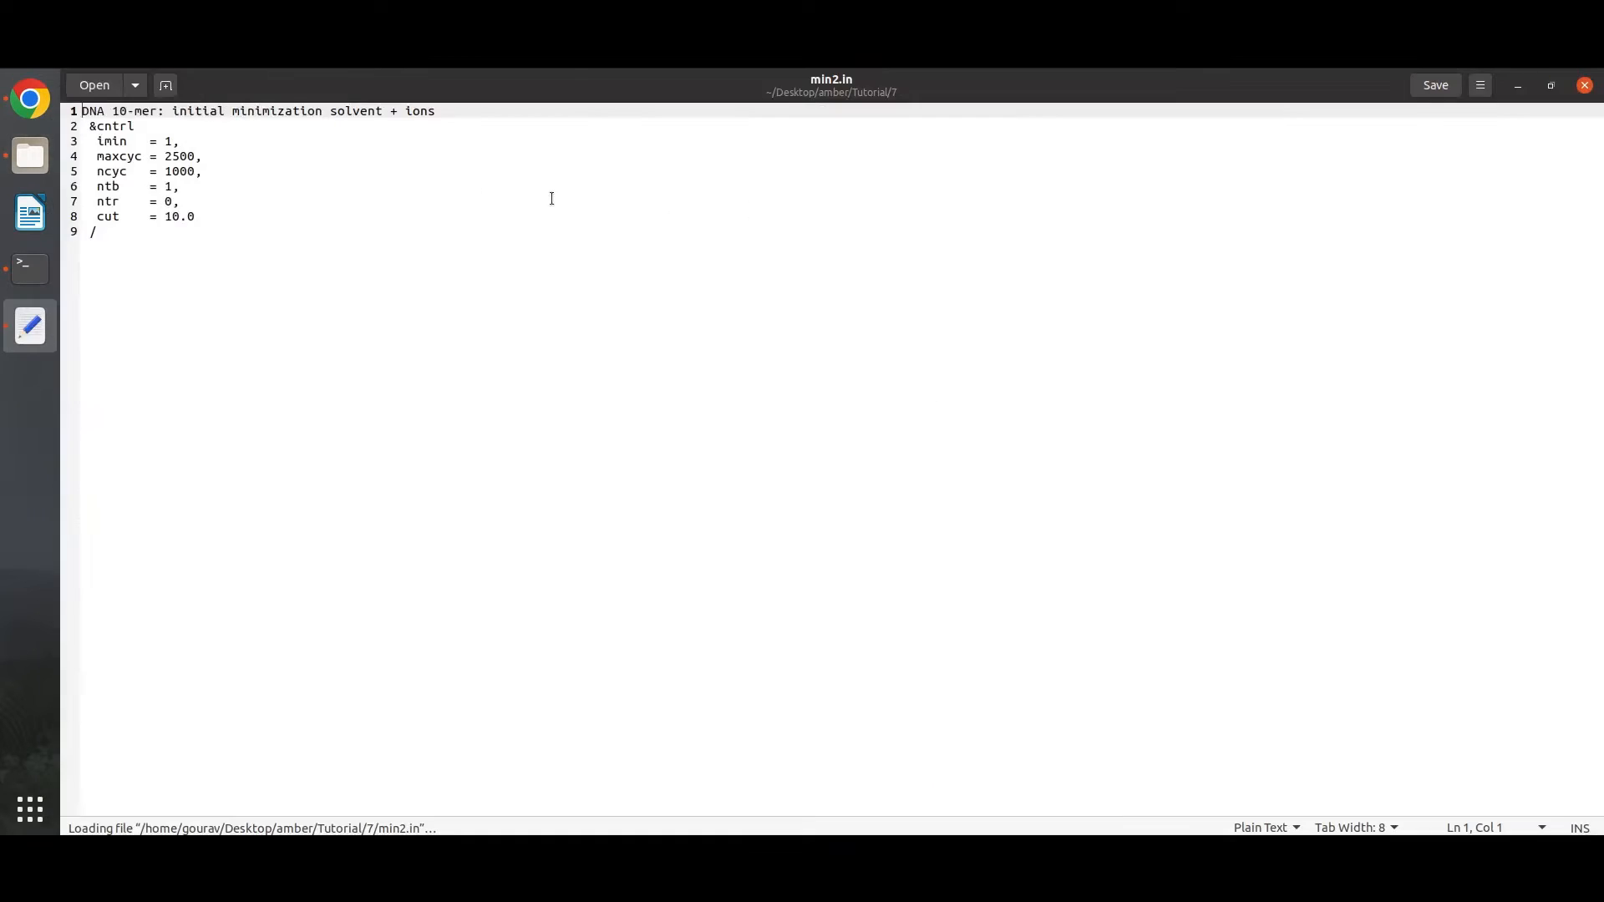
pyautogui.click(1585, 85)
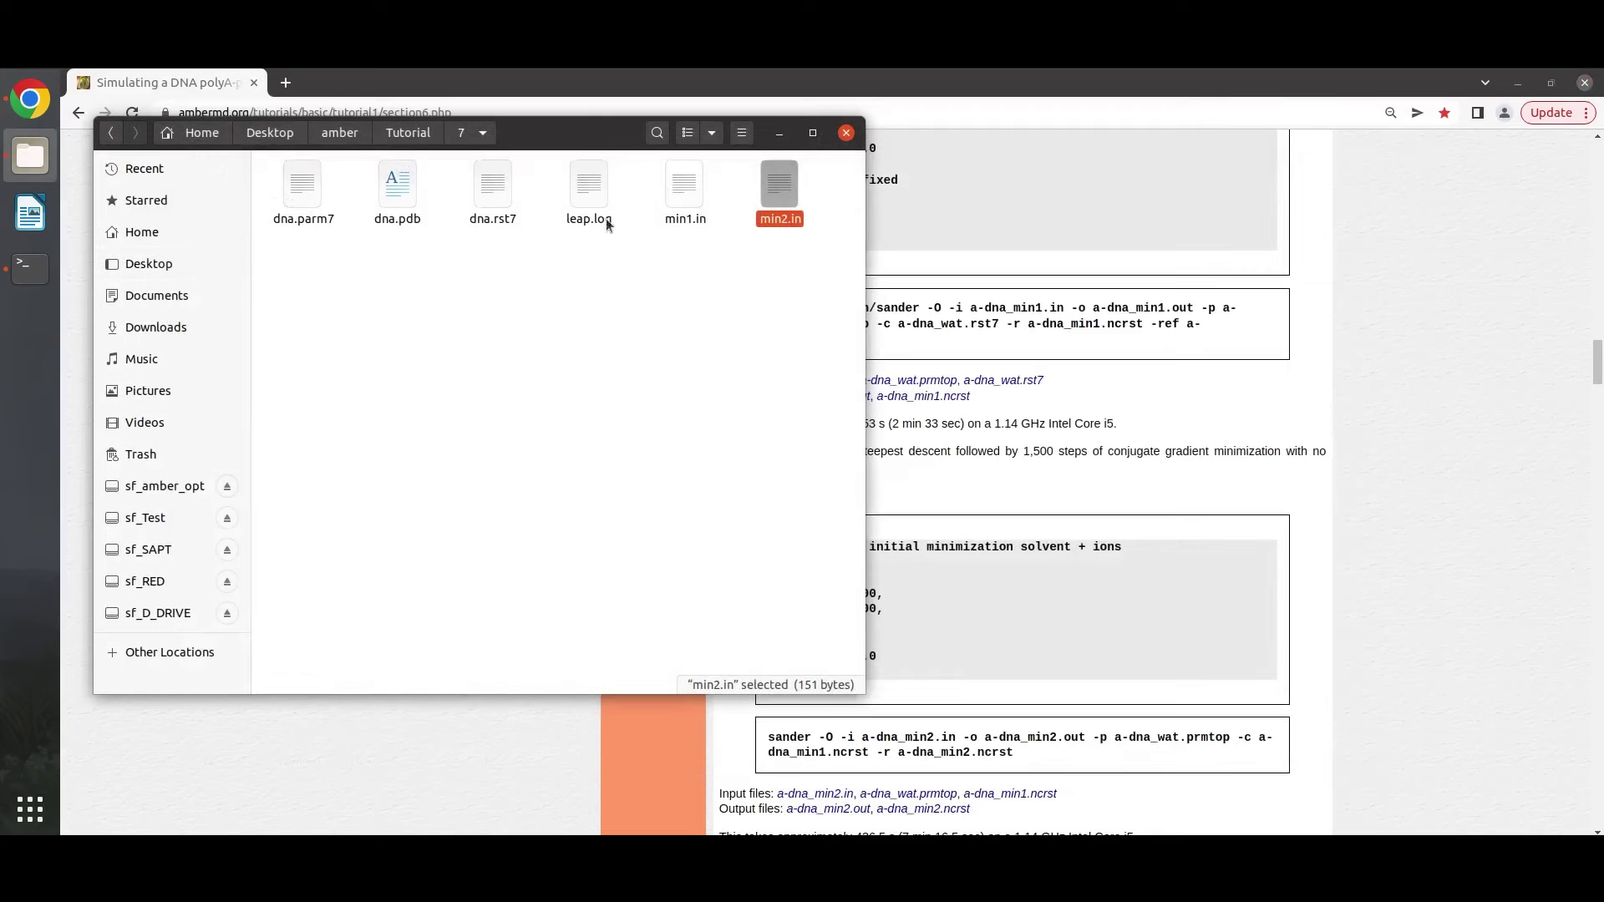
# - Create an empty min3.in in the tutorial folder with touch min3.in
pyautogui.click(30, 264)
pyautogui.write('touch')
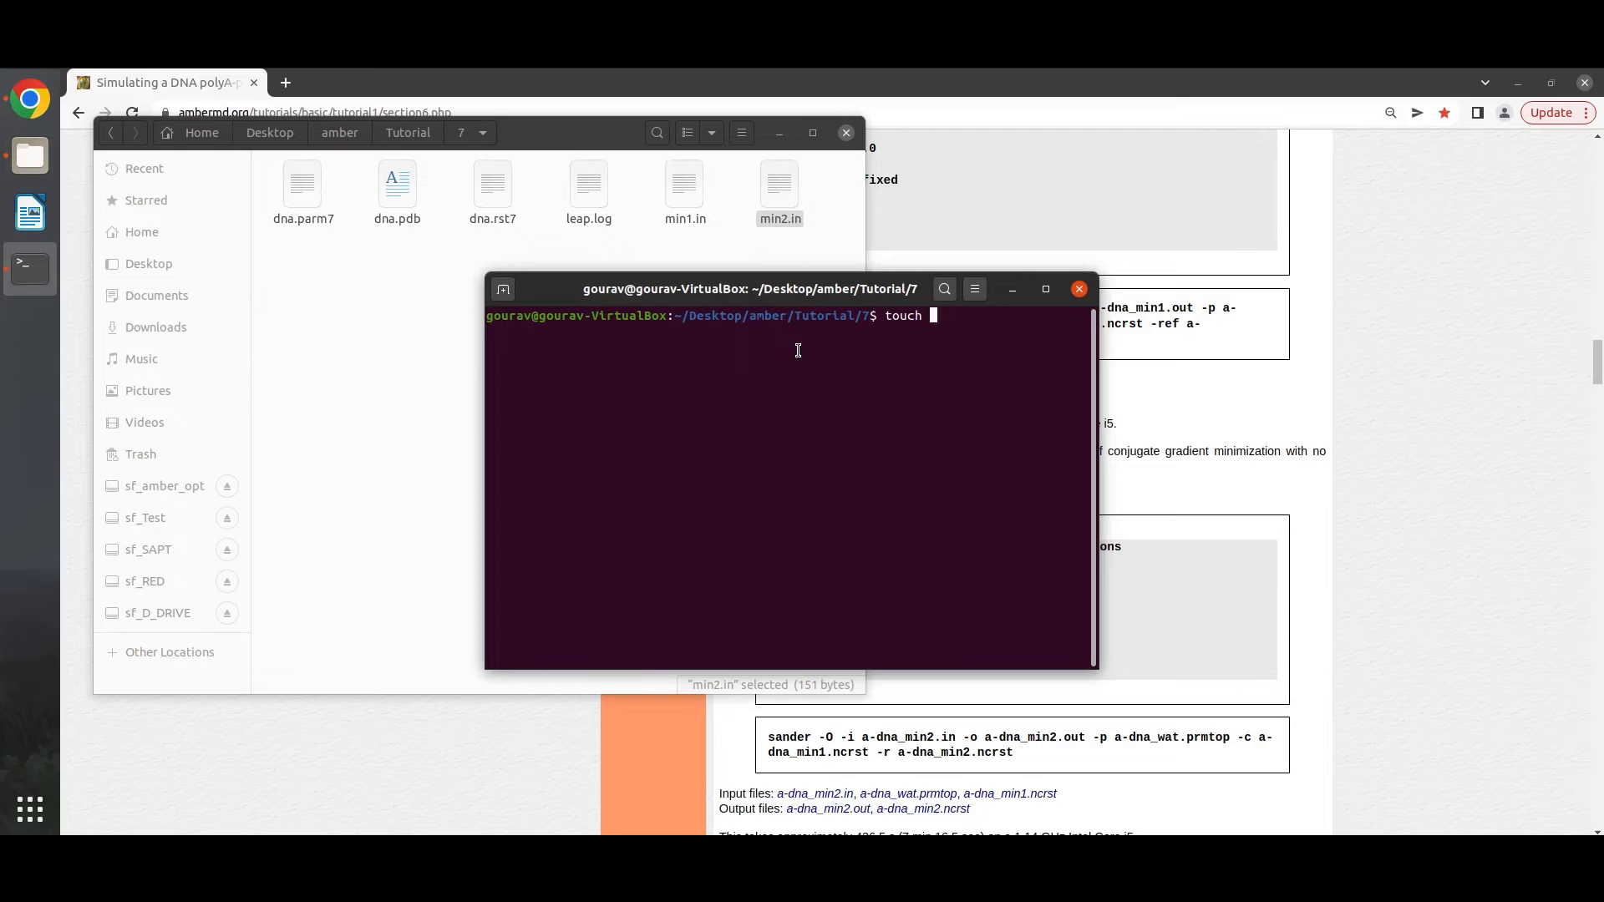
pyautogui.write('min')
pyautogui.write('3.in')
pyautogui.press('Return')
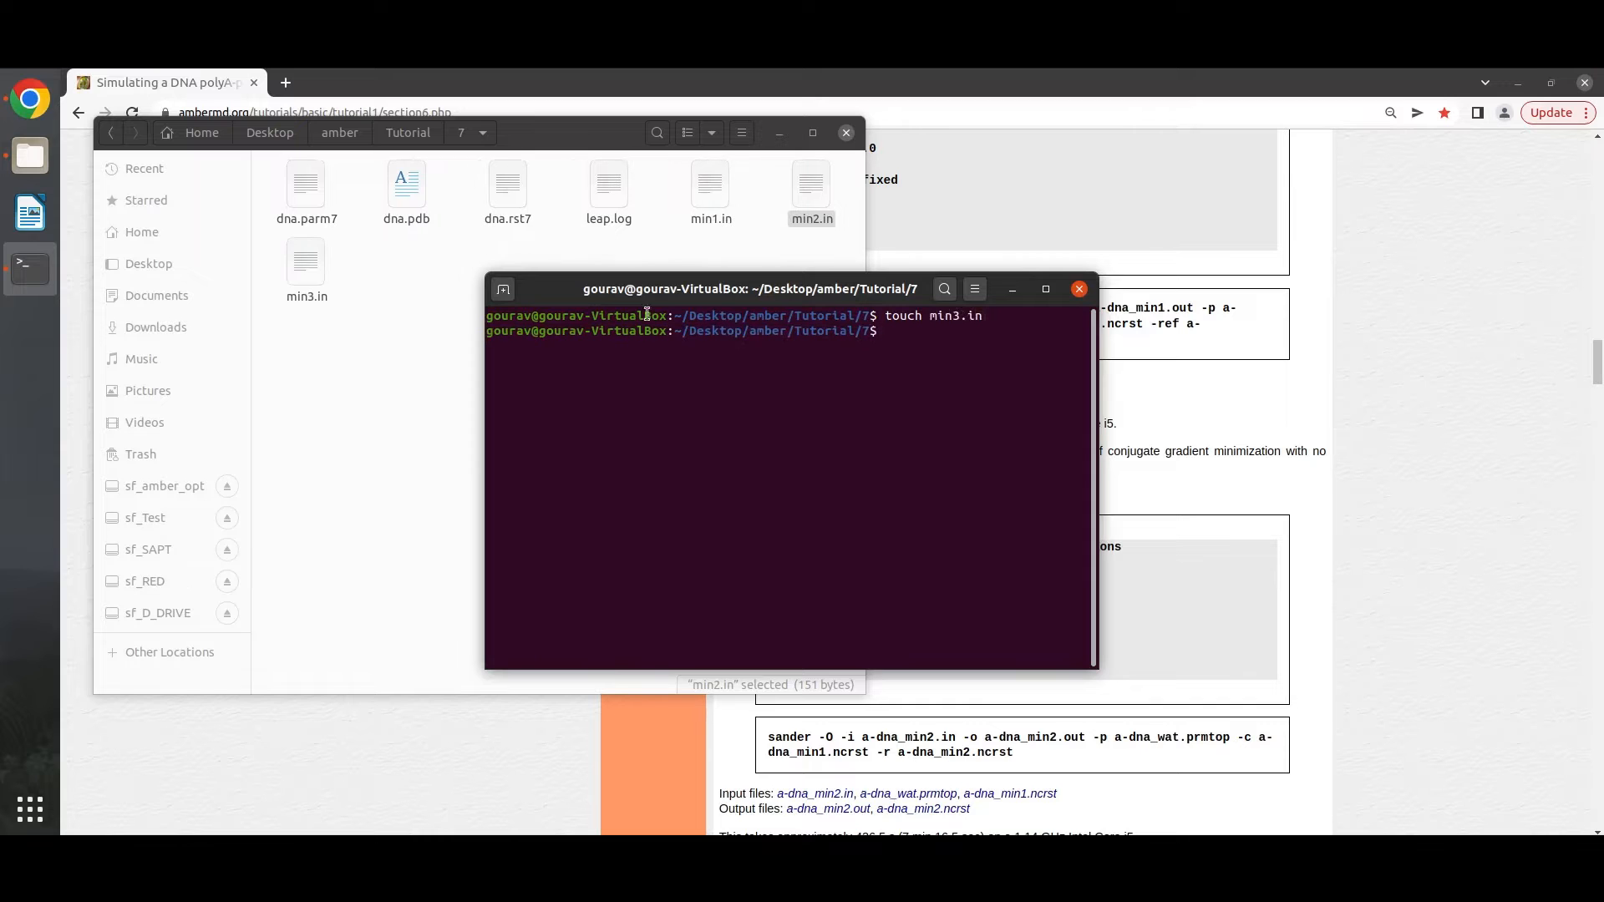
# - Copy the Stage 1 a-dna_min1.in input block from the Amber tutorial page
pyautogui.click(1226, 525)
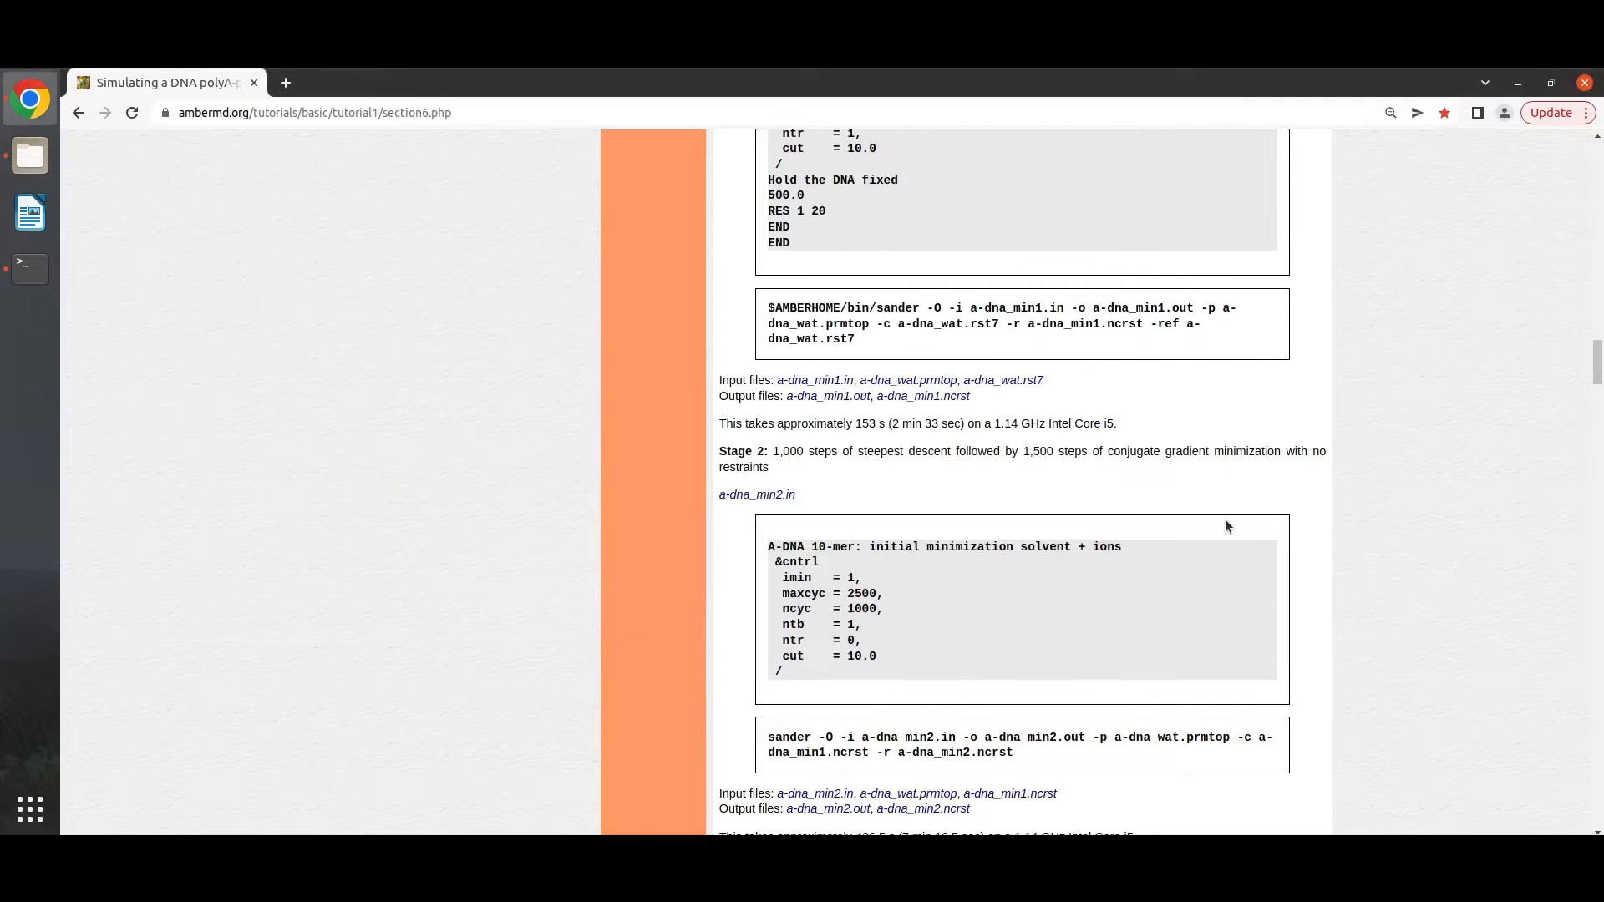
pyautogui.scroll(2, 1015, 483)
pyautogui.scroll(1, 977, 474)
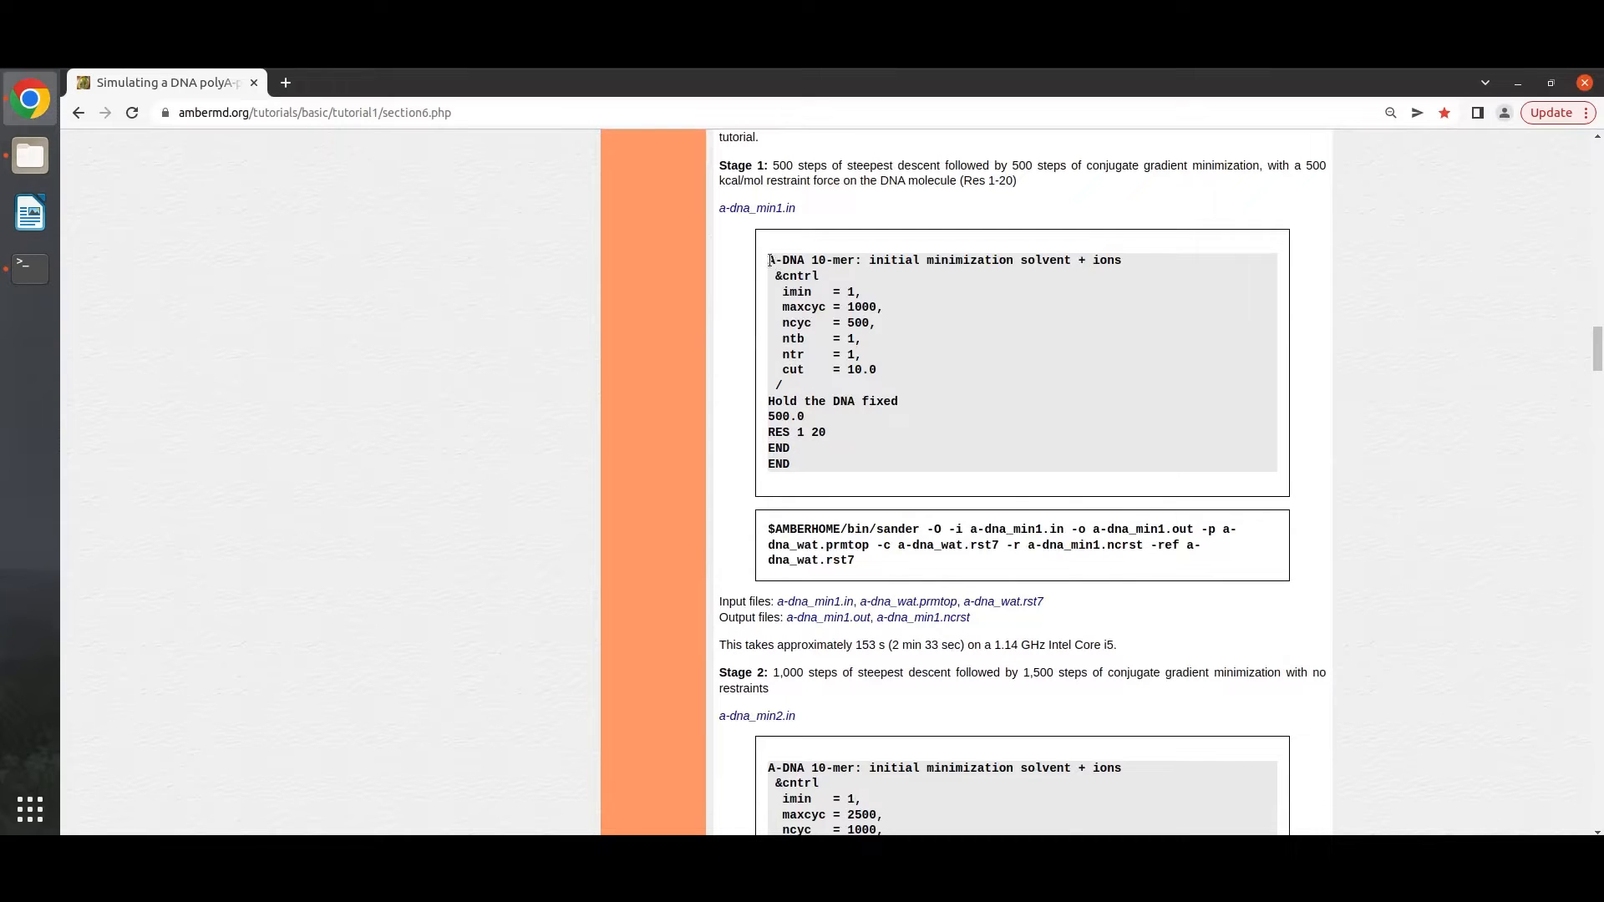
pyautogui.moveTo(768, 256); pyautogui.dragTo(793, 463)
pyautogui.rightClick(832, 314)
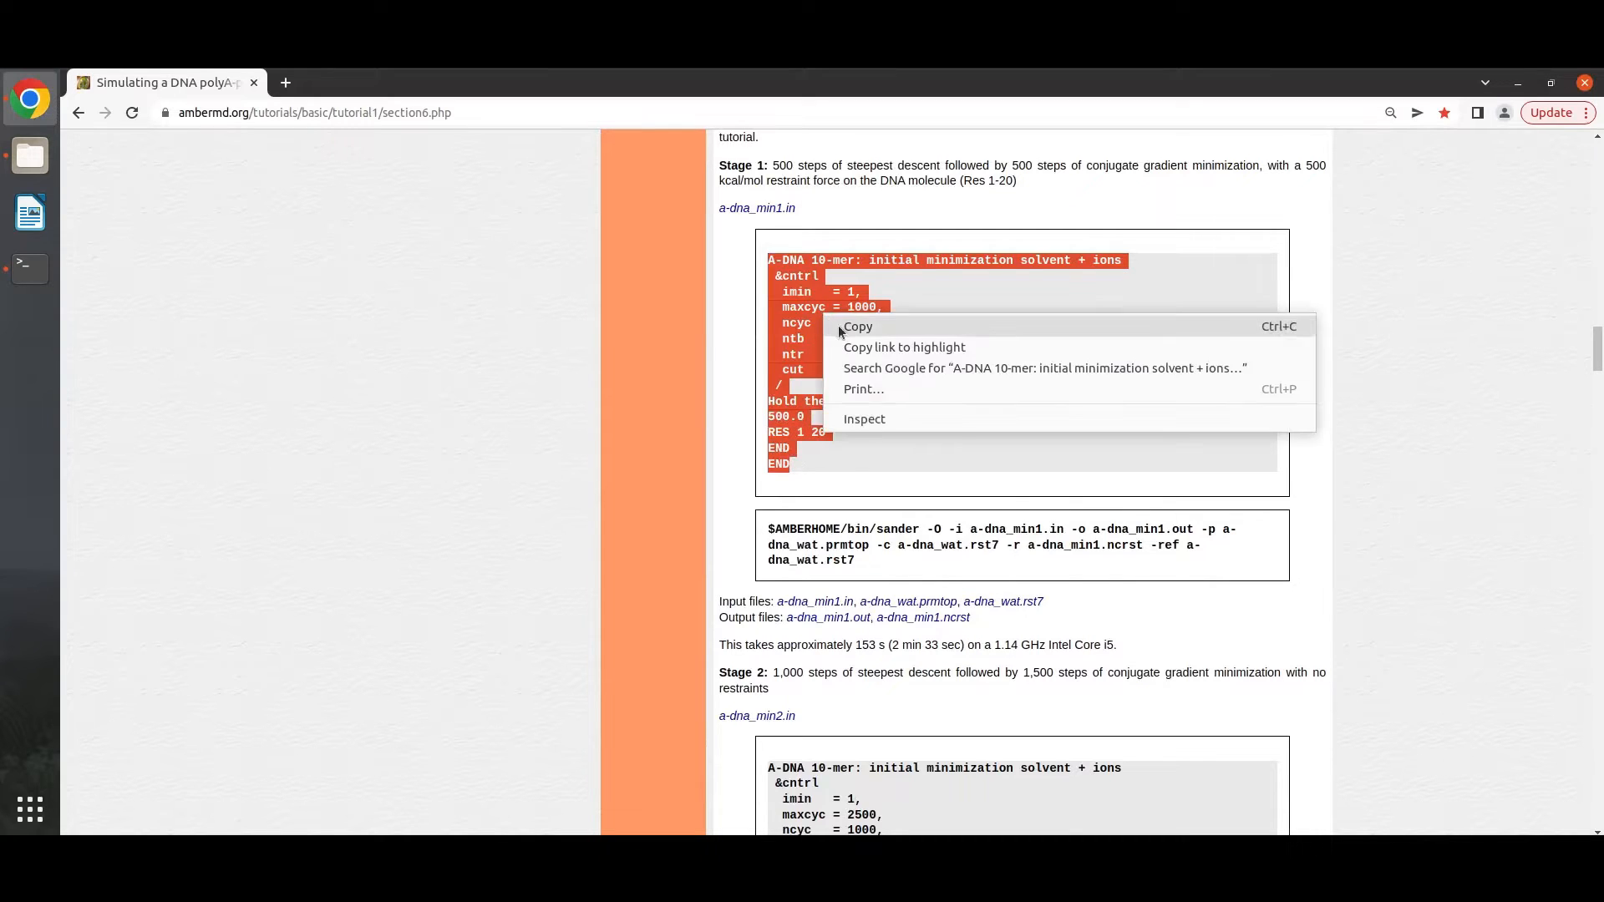
pyautogui.click(838, 324)
# - Paste the restrained minimization input into min3.in and save it
pyautogui.click(30, 155)
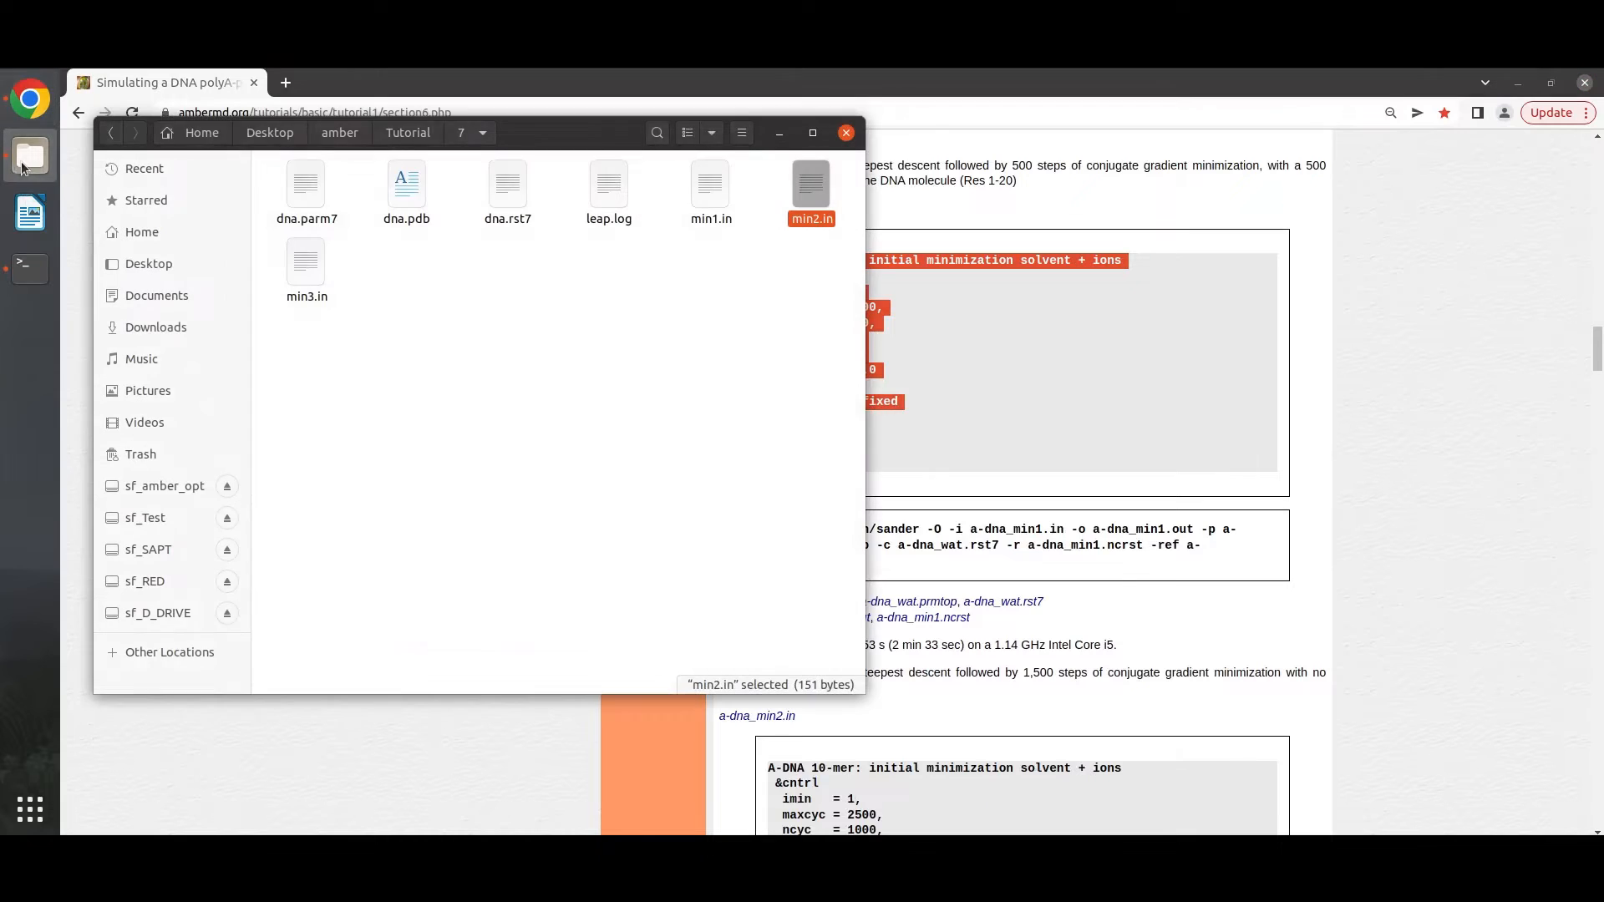
pyautogui.click(306, 268)
pyautogui.doubleClick(306, 267)
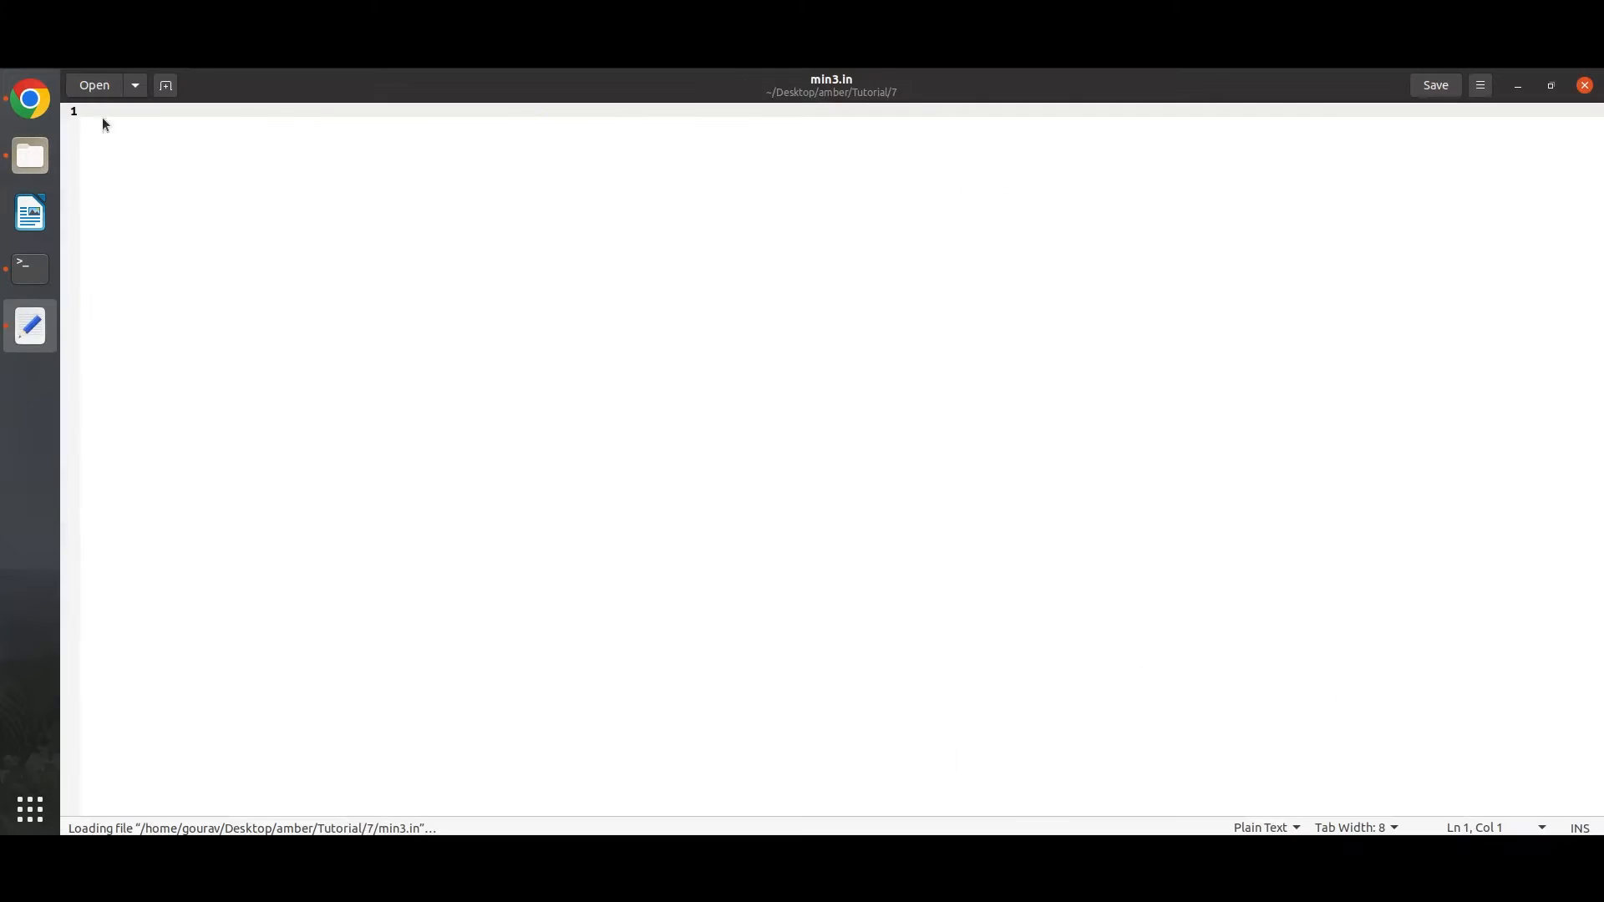
pyautogui.rightClick(103, 123)
pyautogui.click(135, 213)
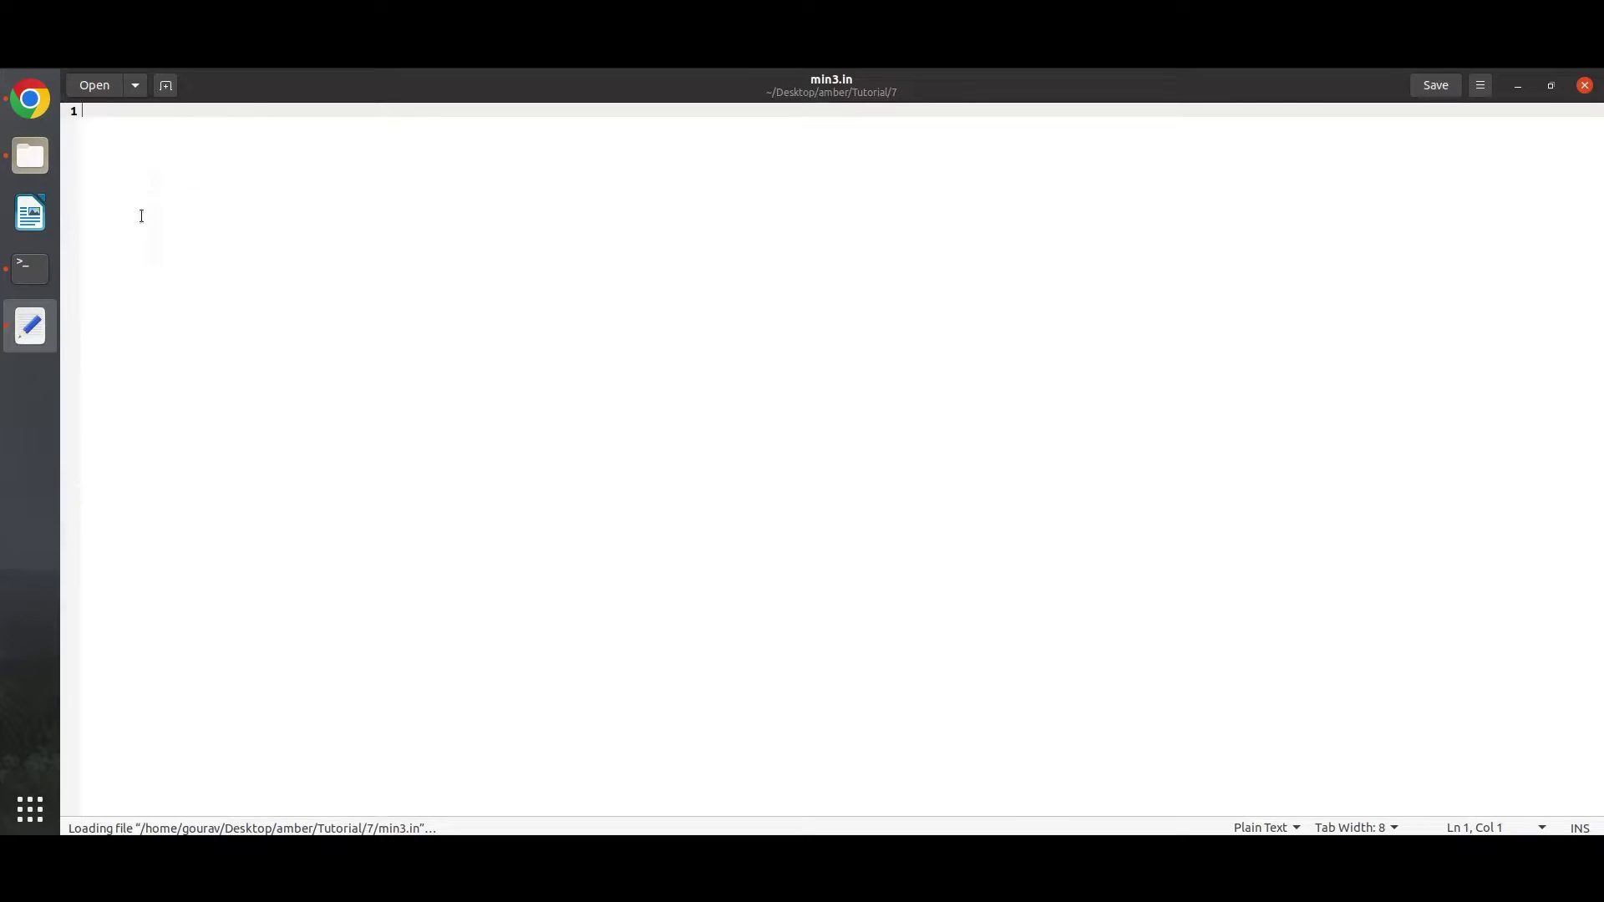
pyautogui.click(1436, 85)
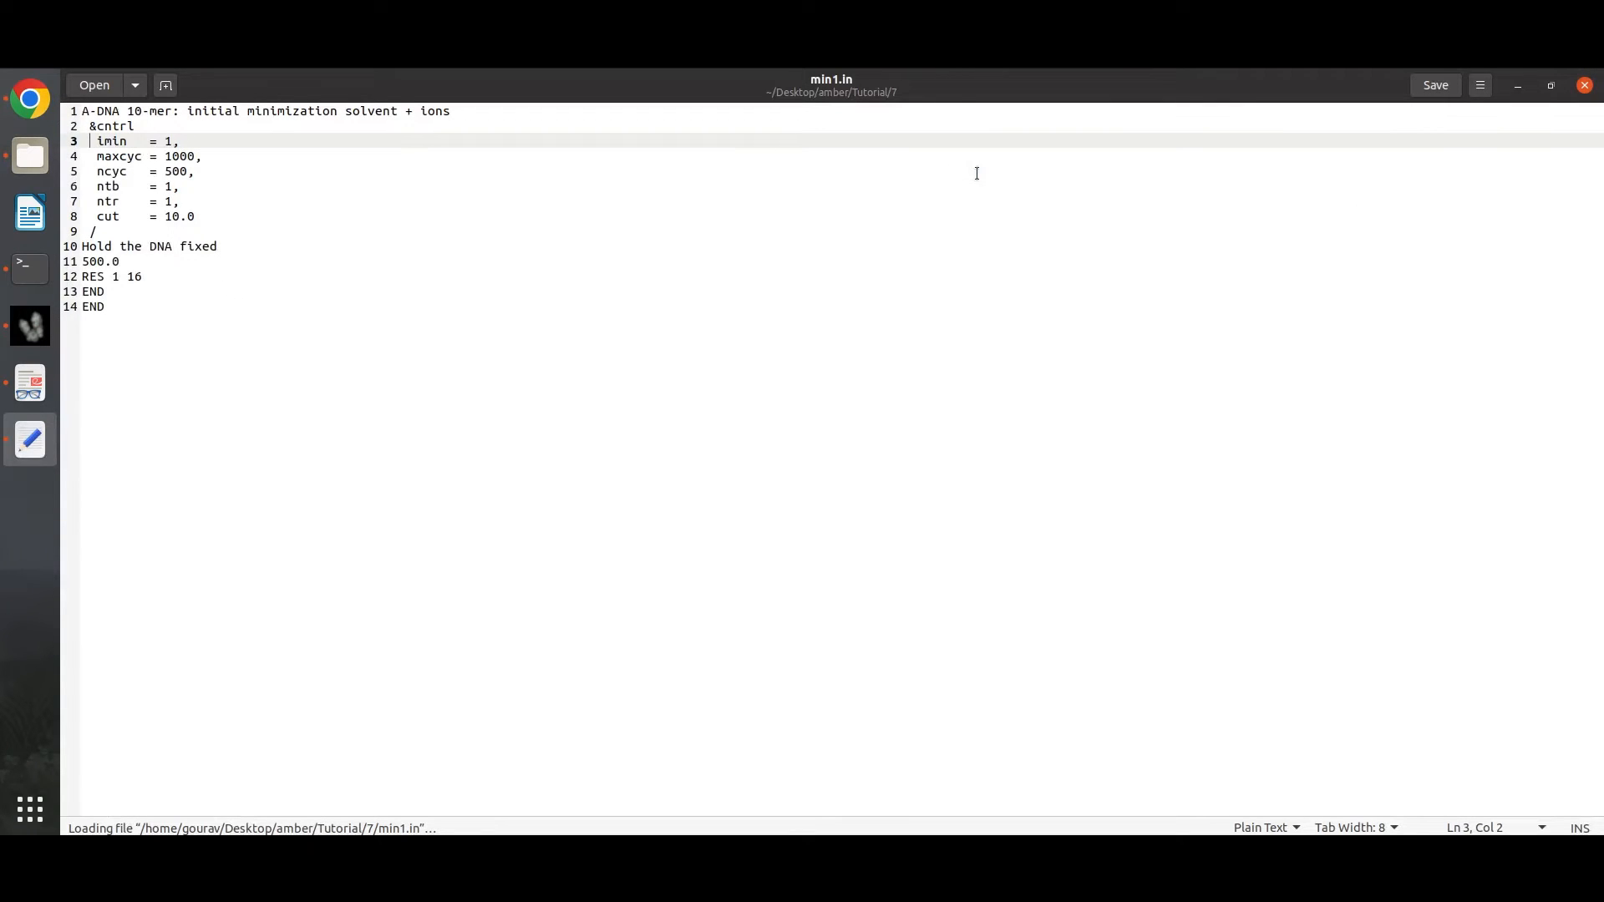
# - Highlight the &cntrl namelist and restraint settings in min1.in, then close it for the terminal
pyautogui.moveTo(139, 127); pyautogui.dragTo(90, 125)
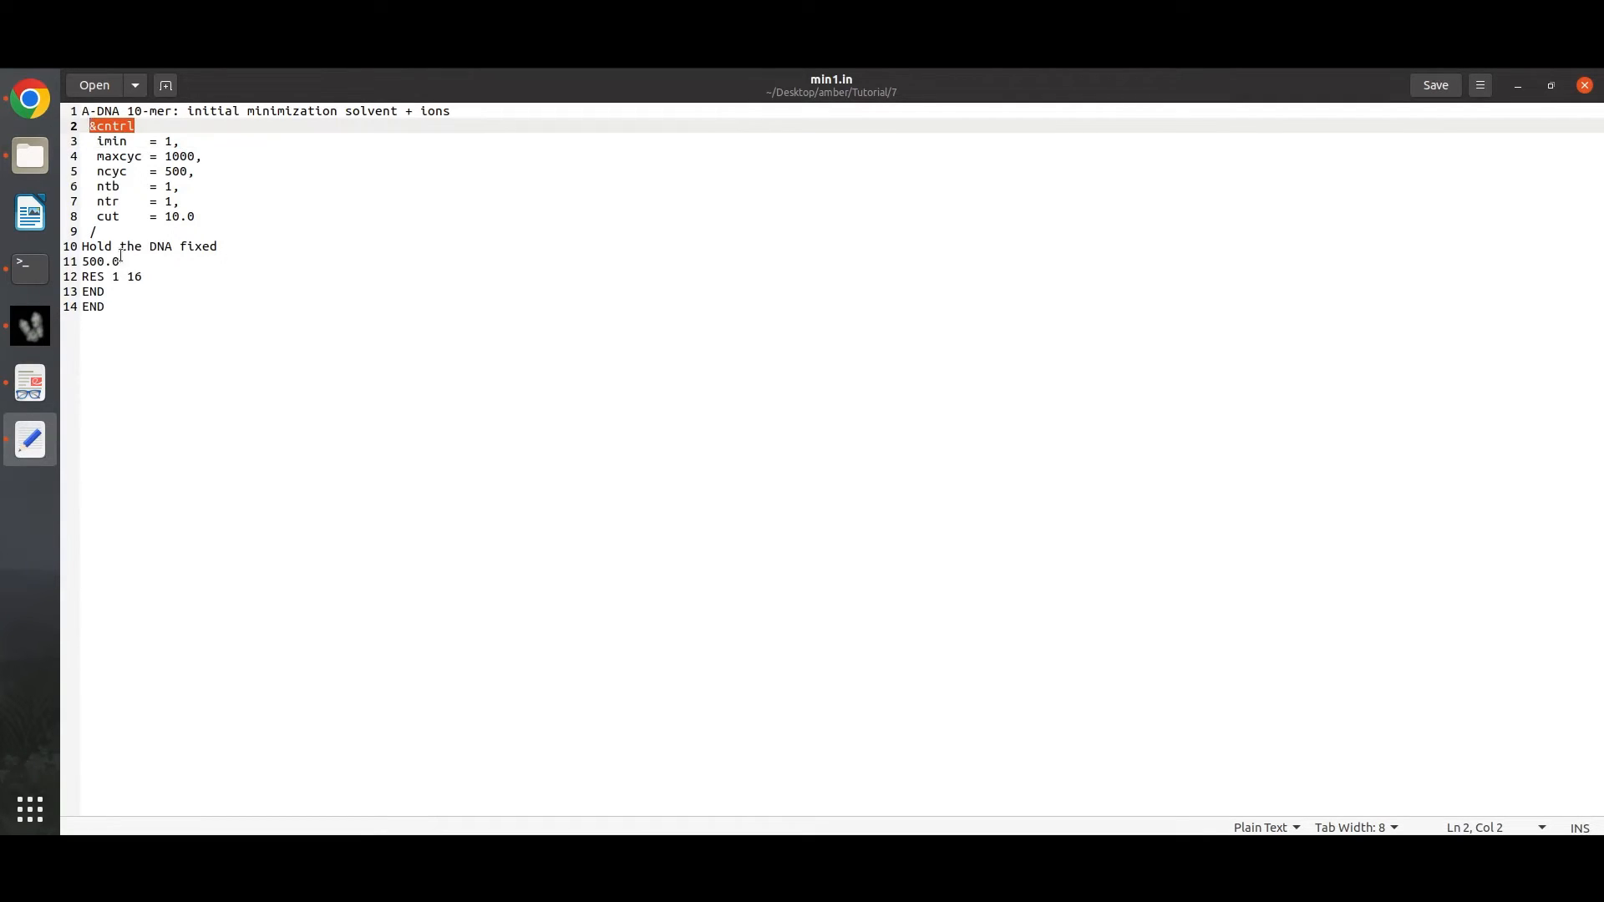
pyautogui.moveTo(109, 308); pyautogui.dragTo(82, 141)
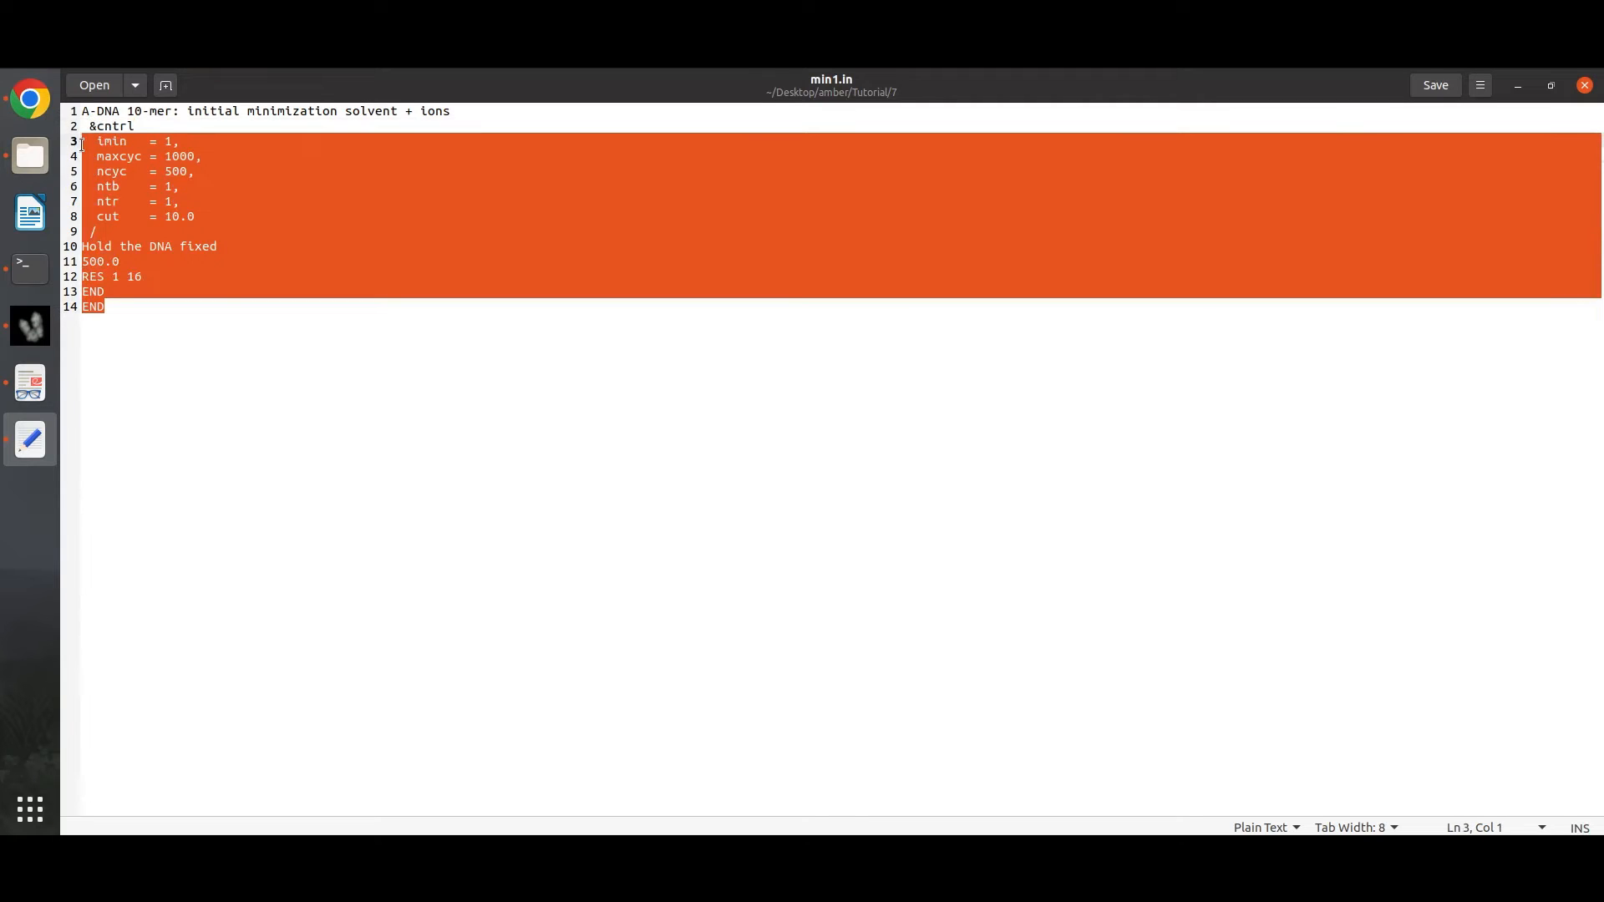
pyautogui.click(1584, 84)
pyautogui.click(30, 265)
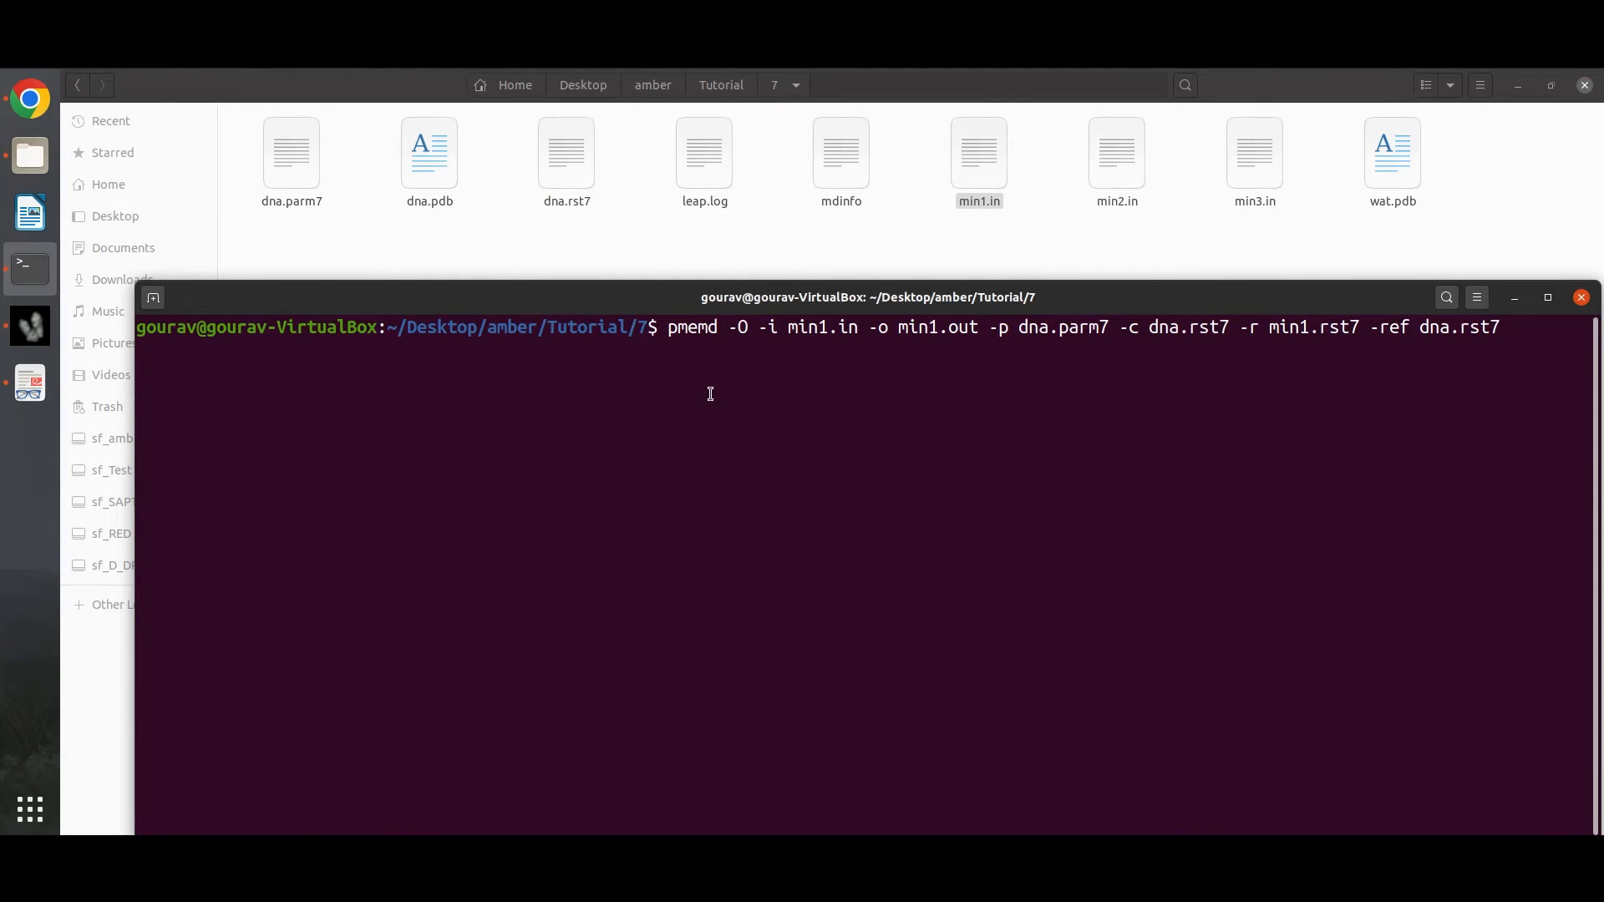
# - Highlight pmemd, min1, min1.out, min1.rst7 and dna.rst7 in the command to explain each argument
pyautogui.moveTo(669, 330); pyautogui.dragTo(718, 329)
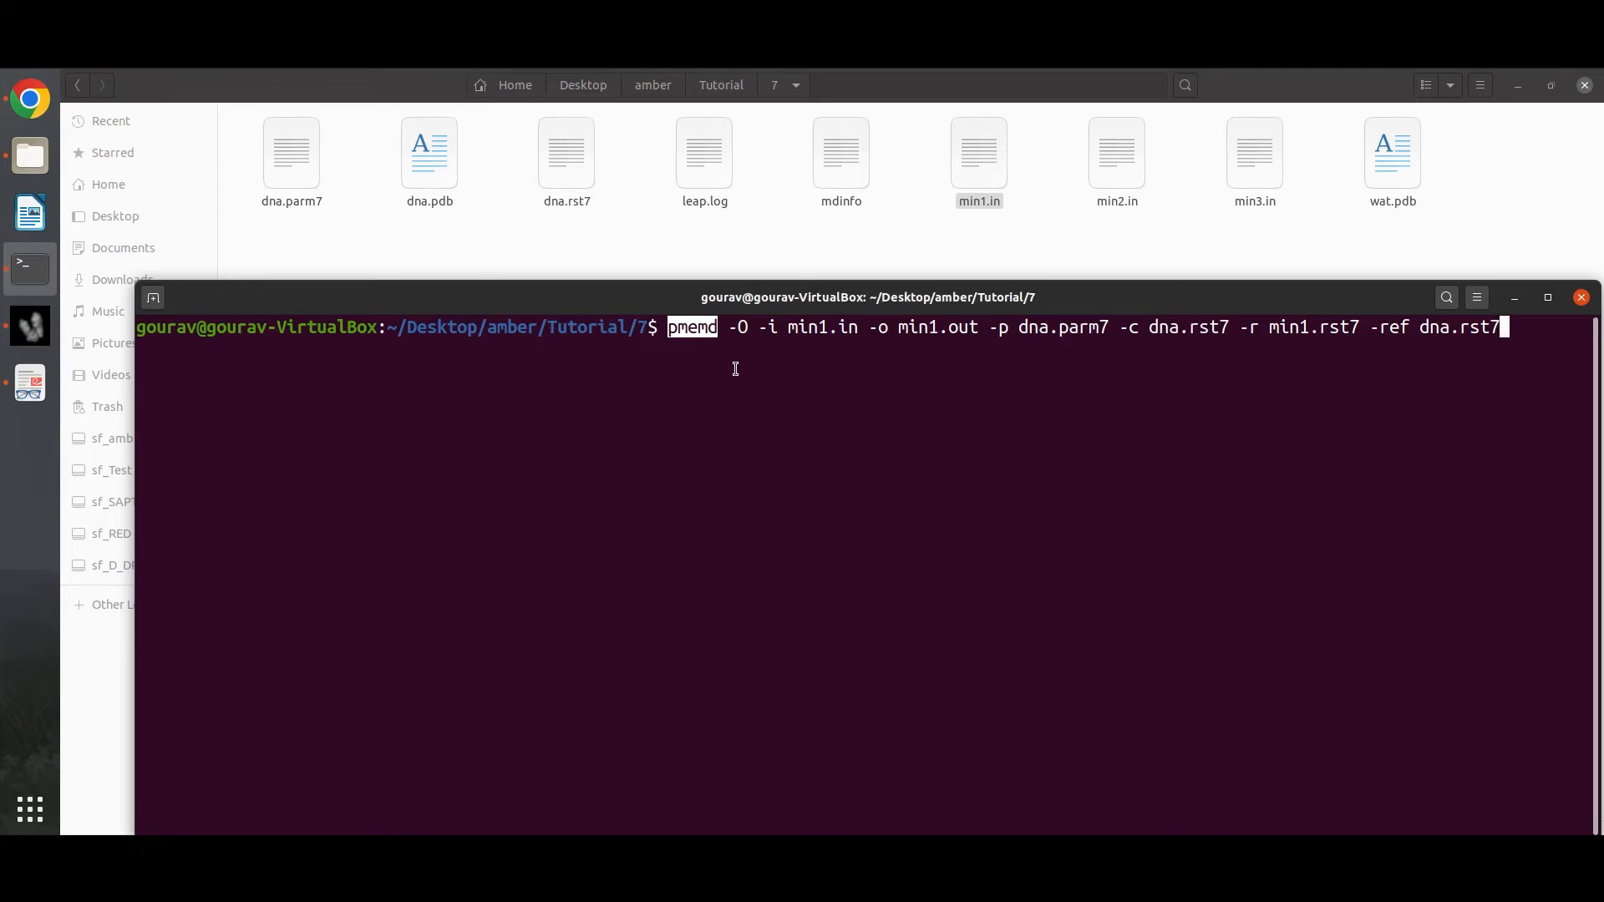
pyautogui.moveTo(788, 327); pyautogui.dragTo(955, 328)
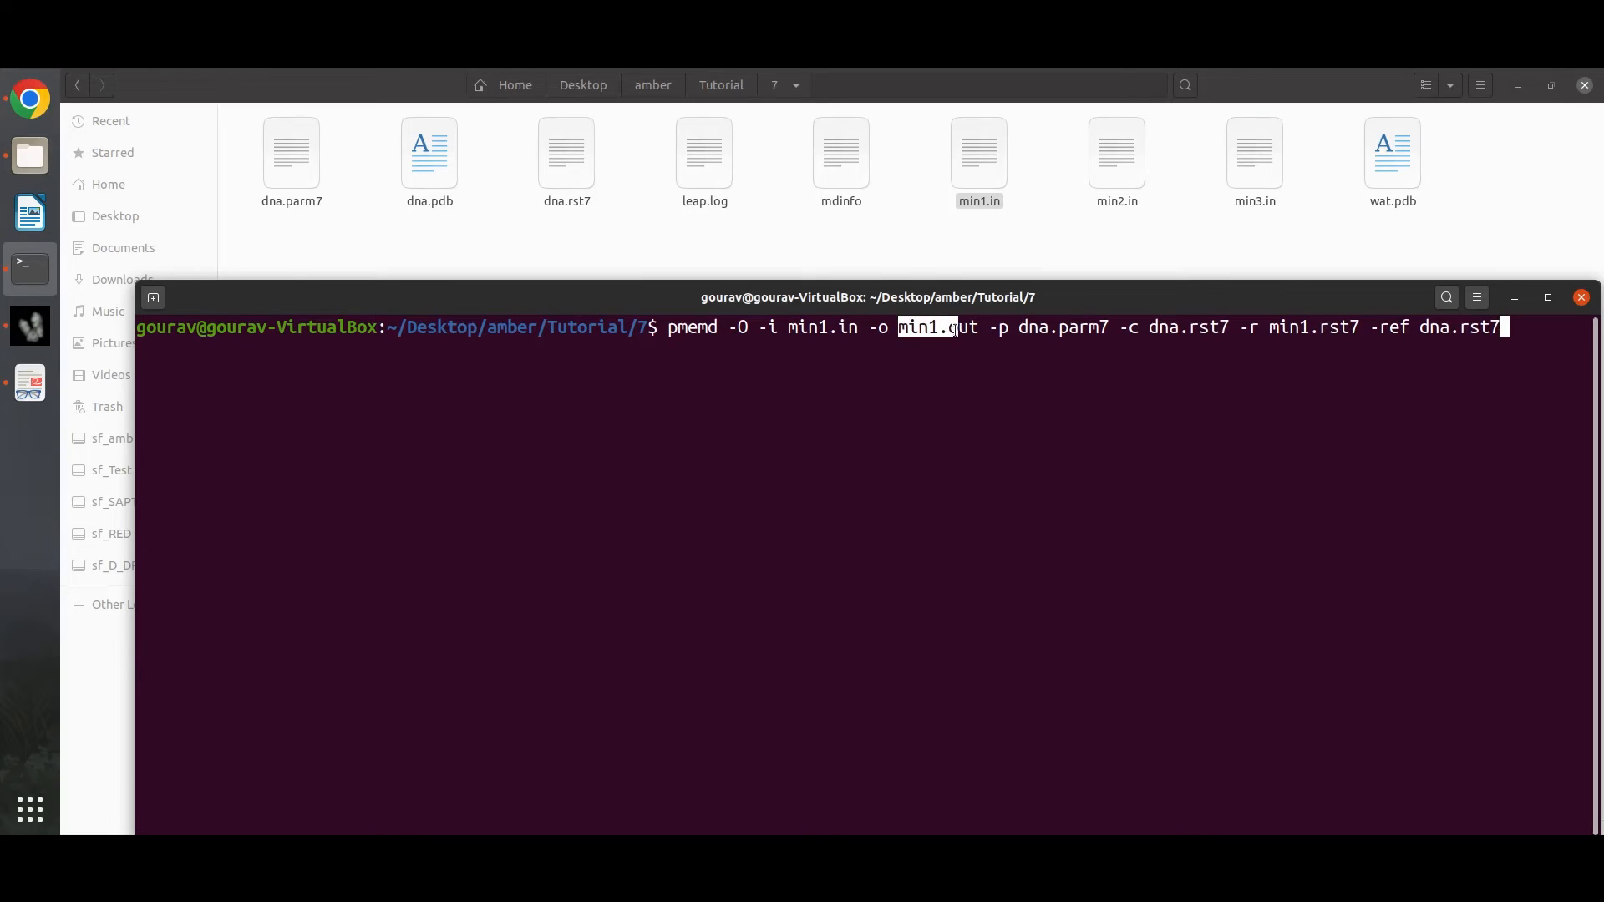
pyautogui.moveTo(955, 328); pyautogui.dragTo(1227, 328)
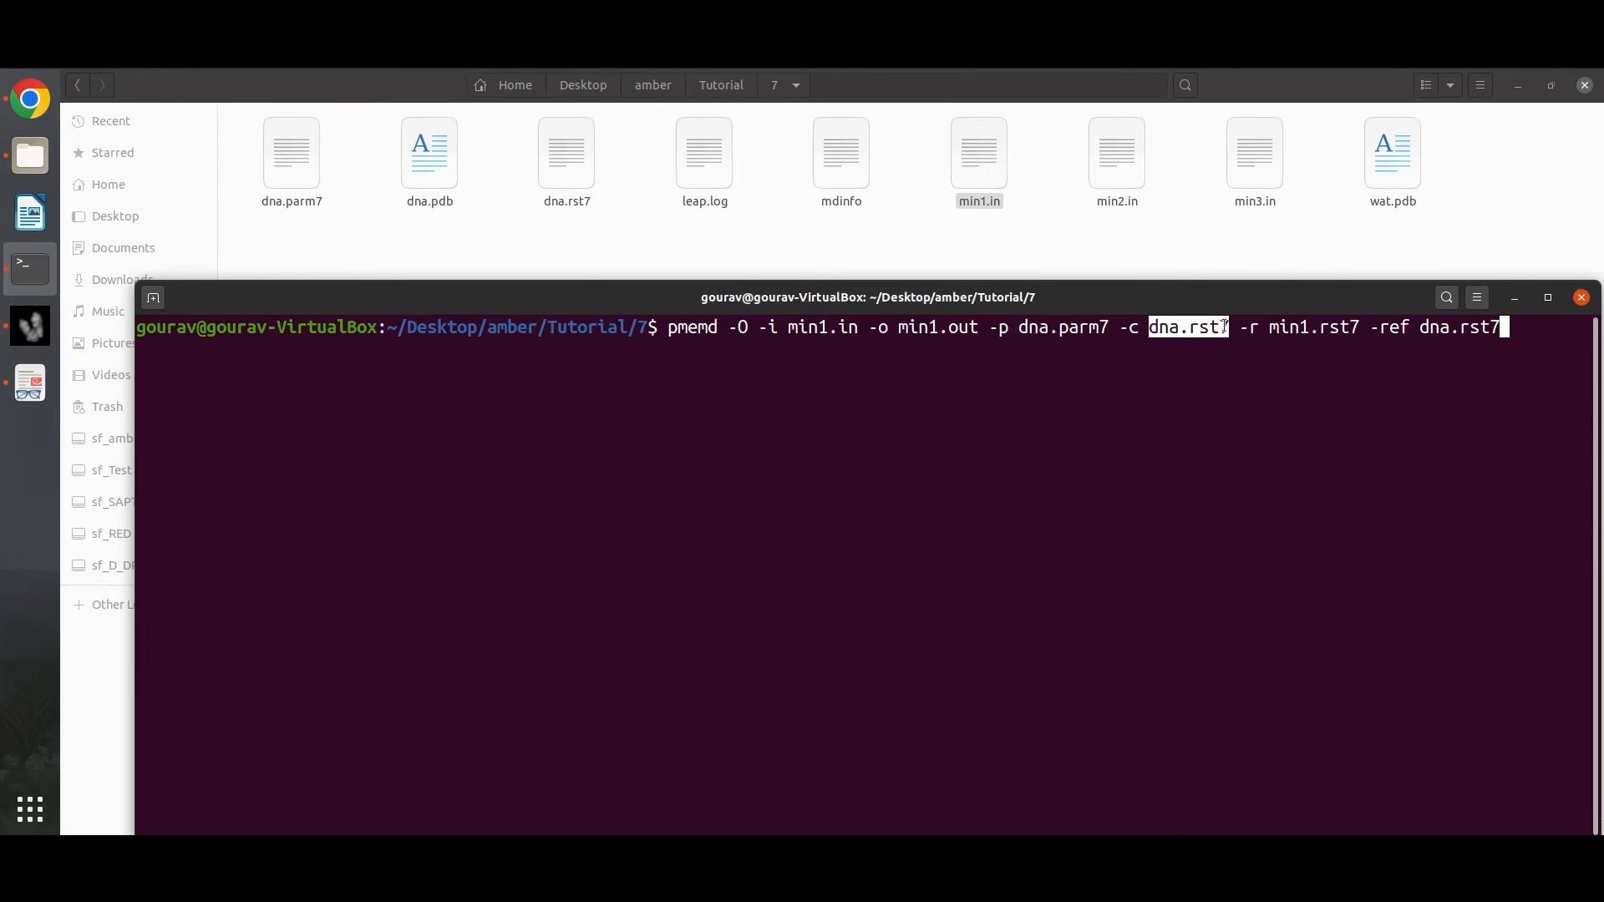
pyautogui.moveTo(1270, 327); pyautogui.dragTo(1358, 327)
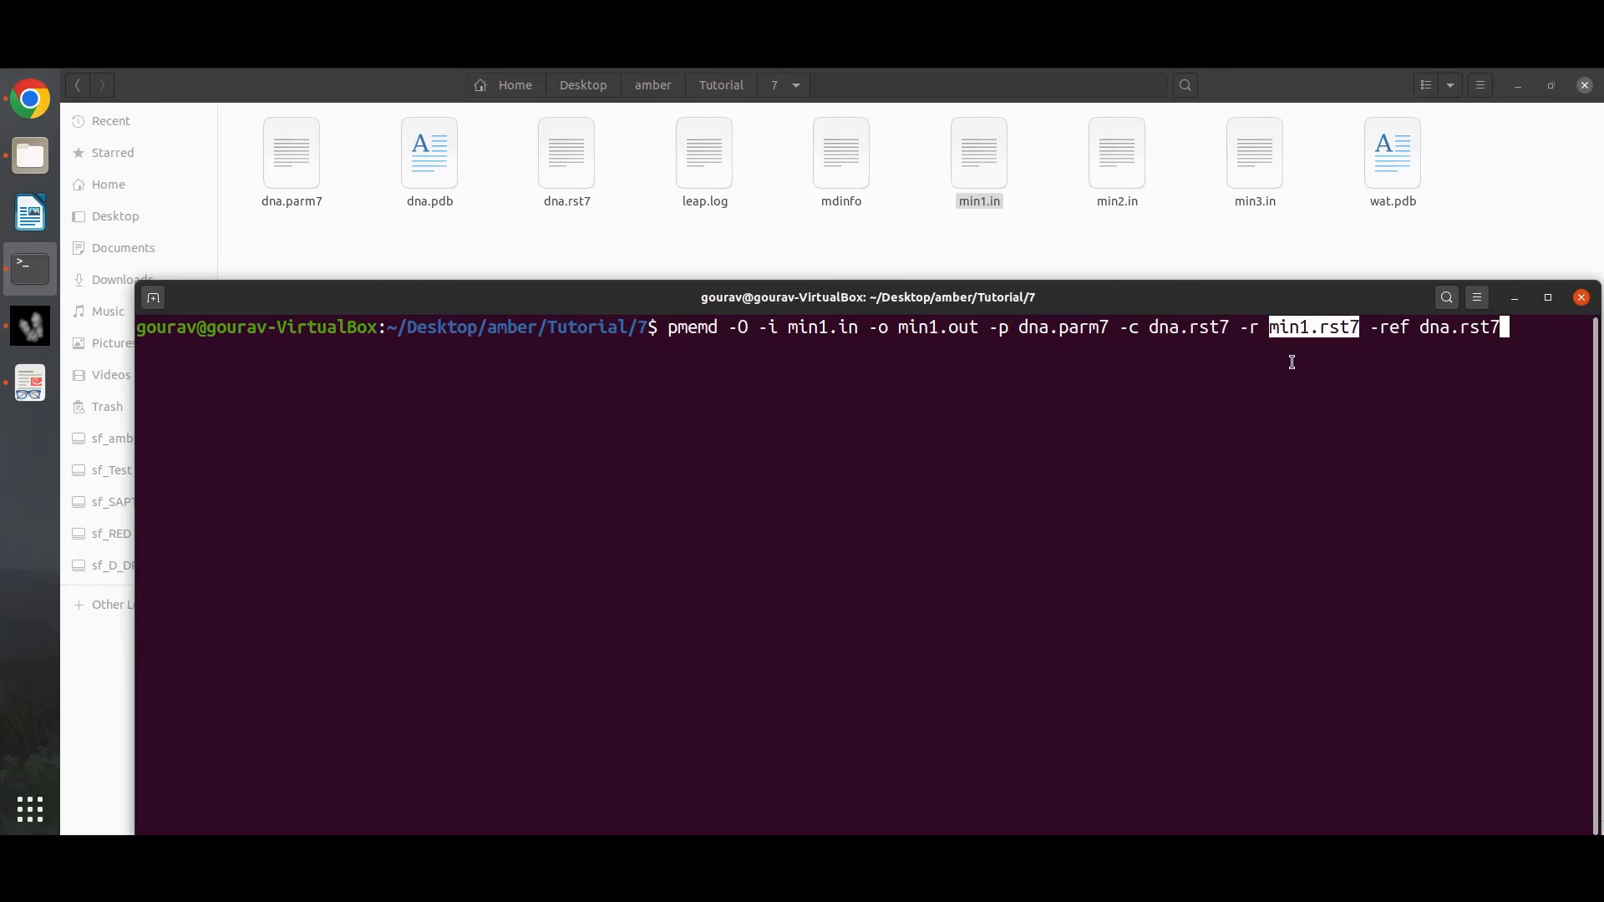
pyautogui.click(1440, 327)
pyautogui.moveTo(1439, 326); pyautogui.dragTo(1497, 325)
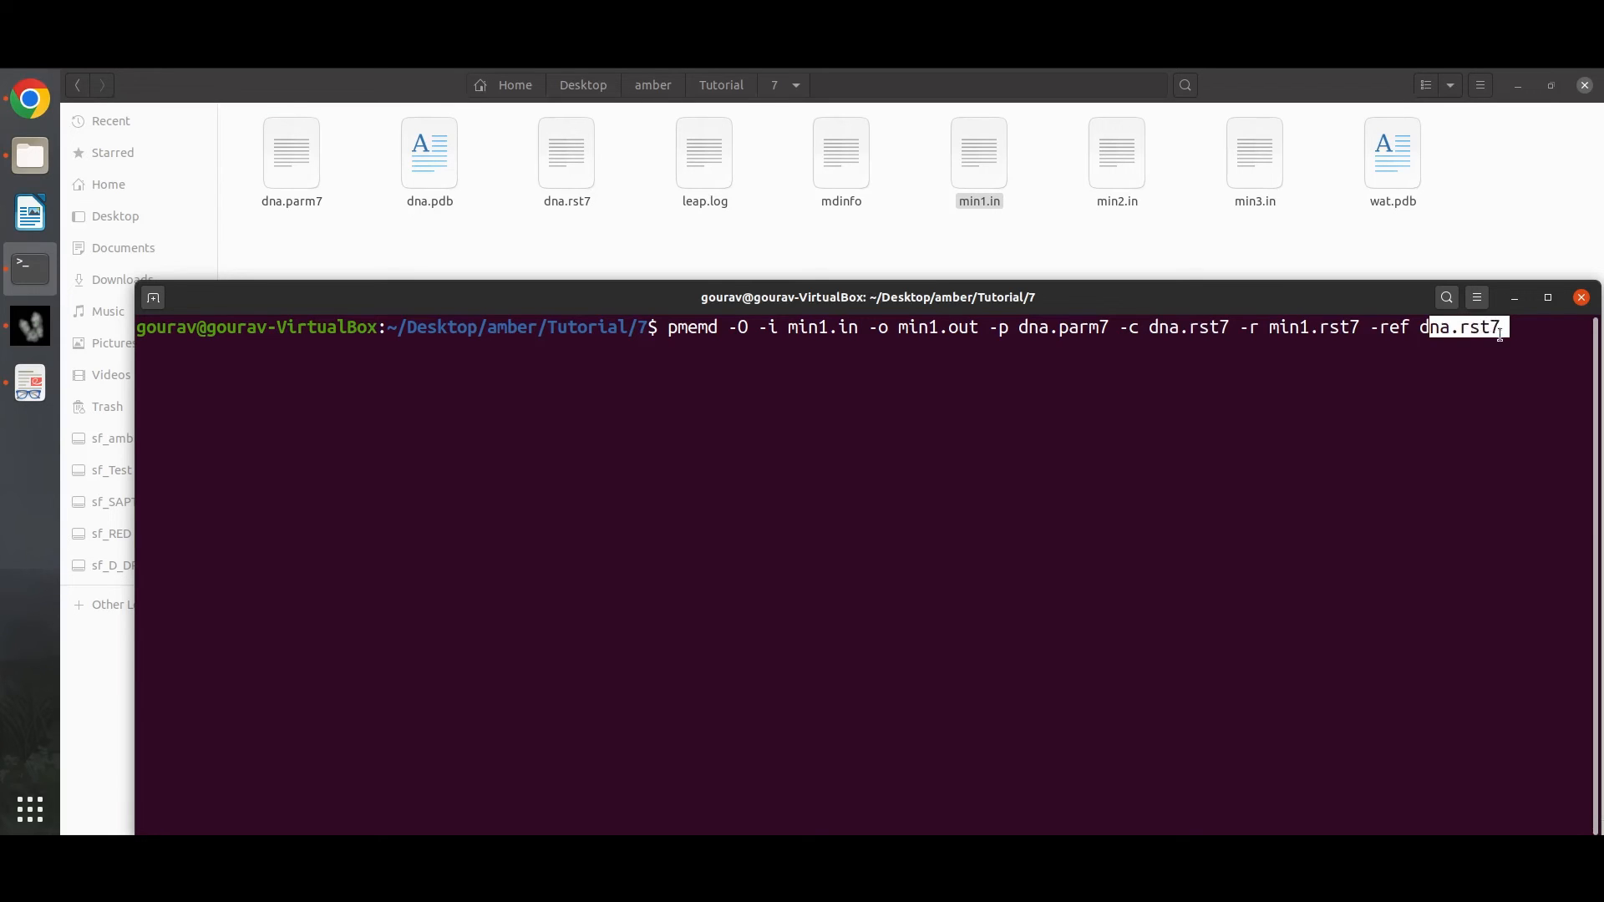
pyautogui.click(1507, 326)
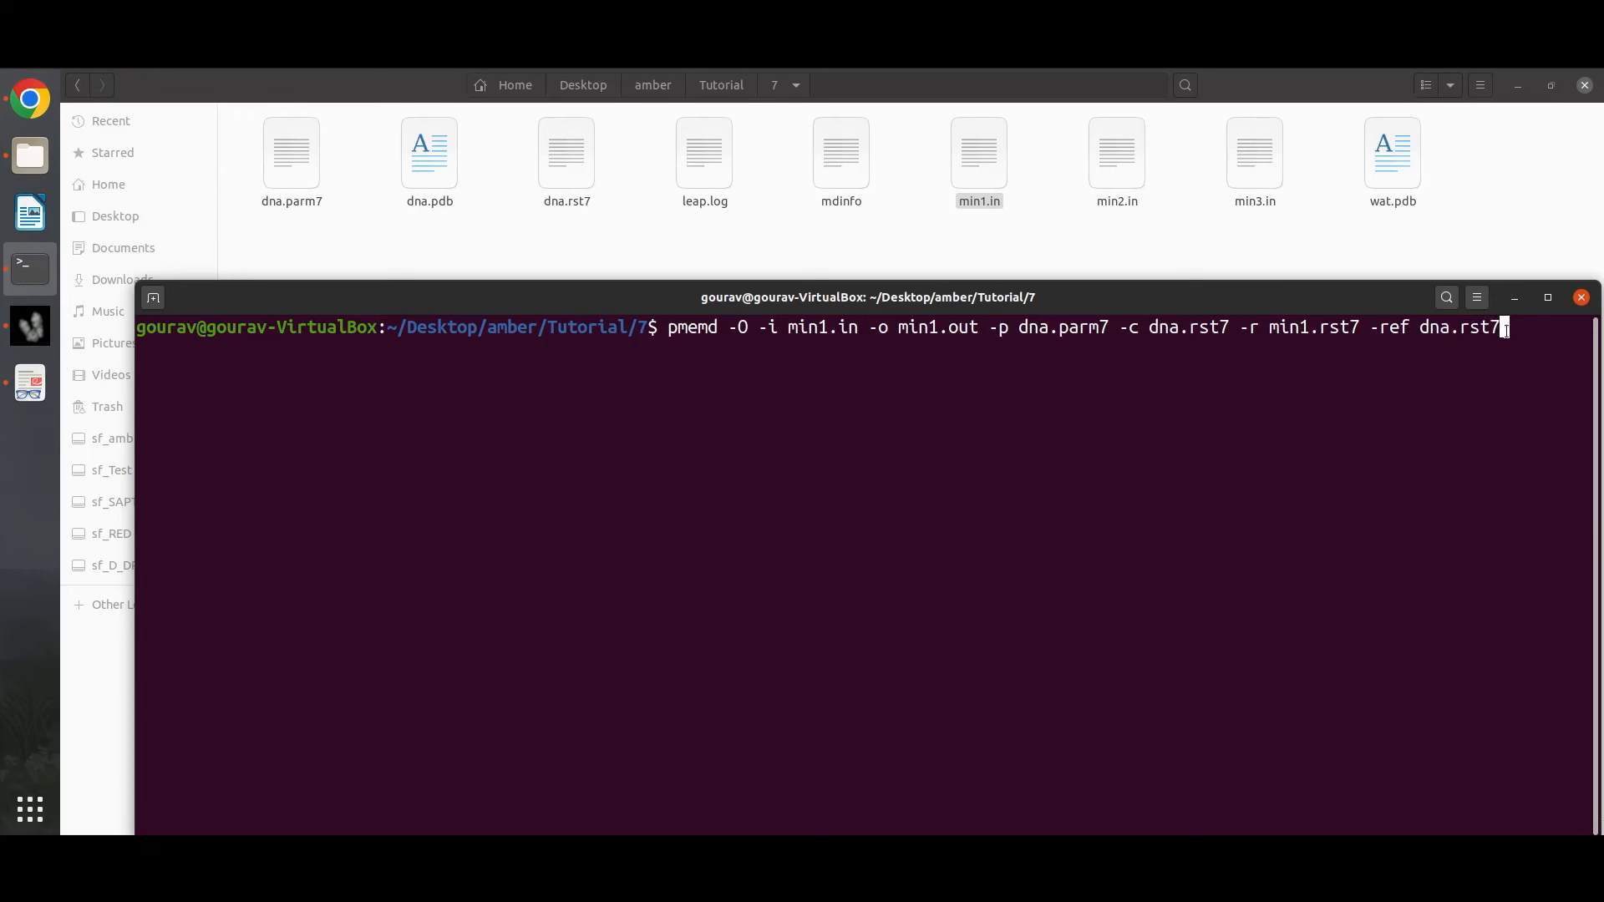
# - Run the first pmemd minimization producing min1.out and min1.rst7
pyautogui.press('Return')
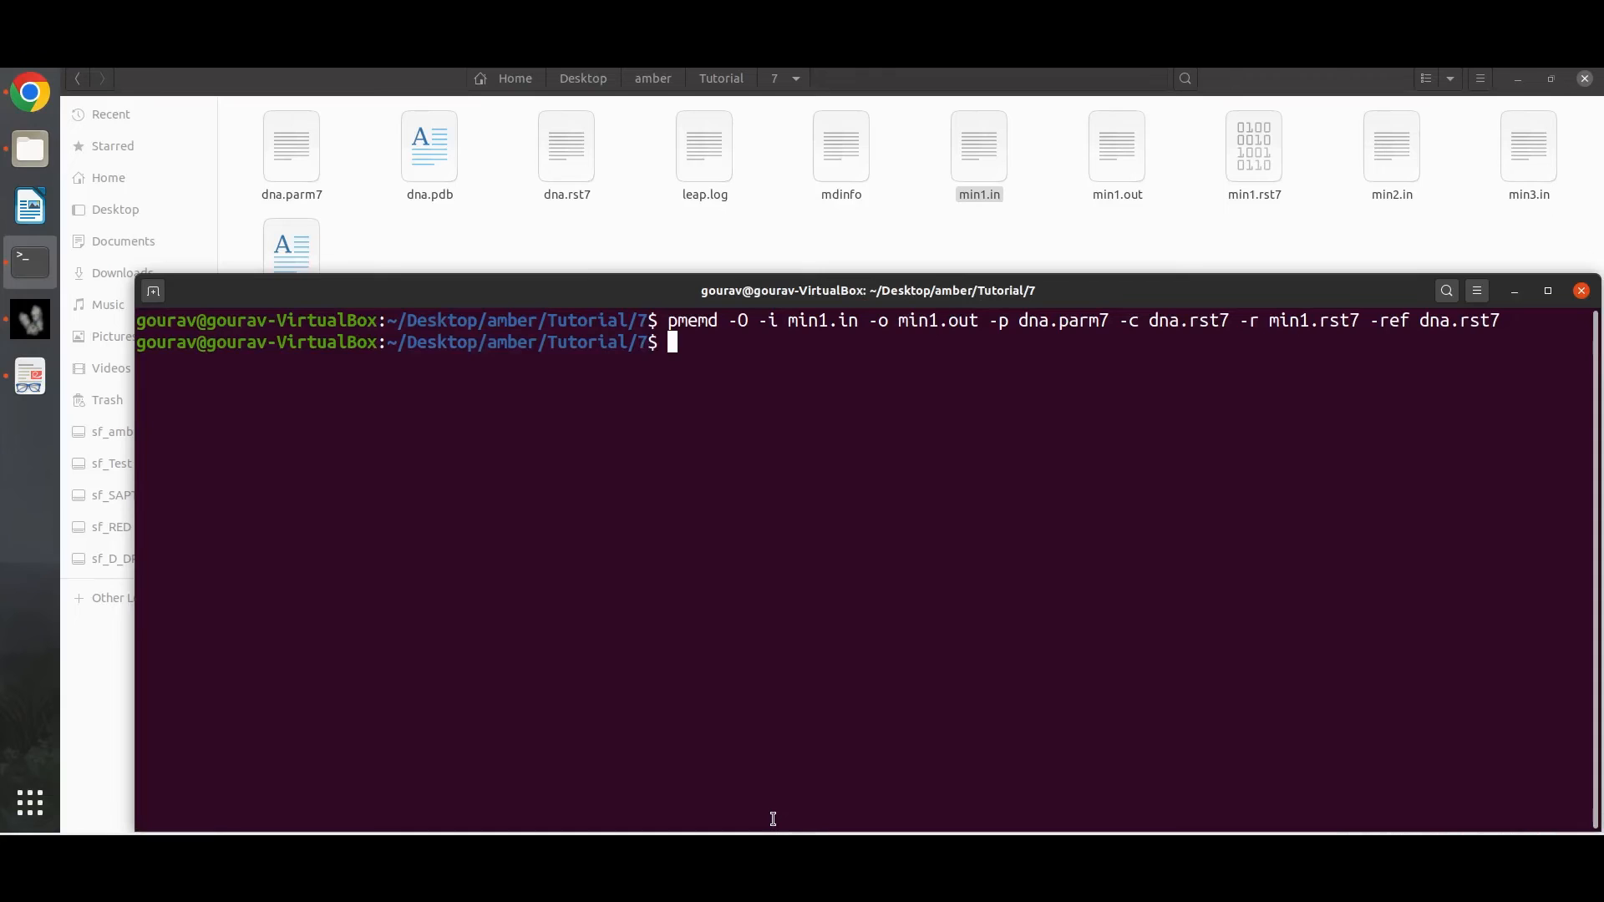
# - Recall the pmemd command and change its input and output to min2.in and min2.out
pyautogui.press('Up')
pyautogui.press('Left')
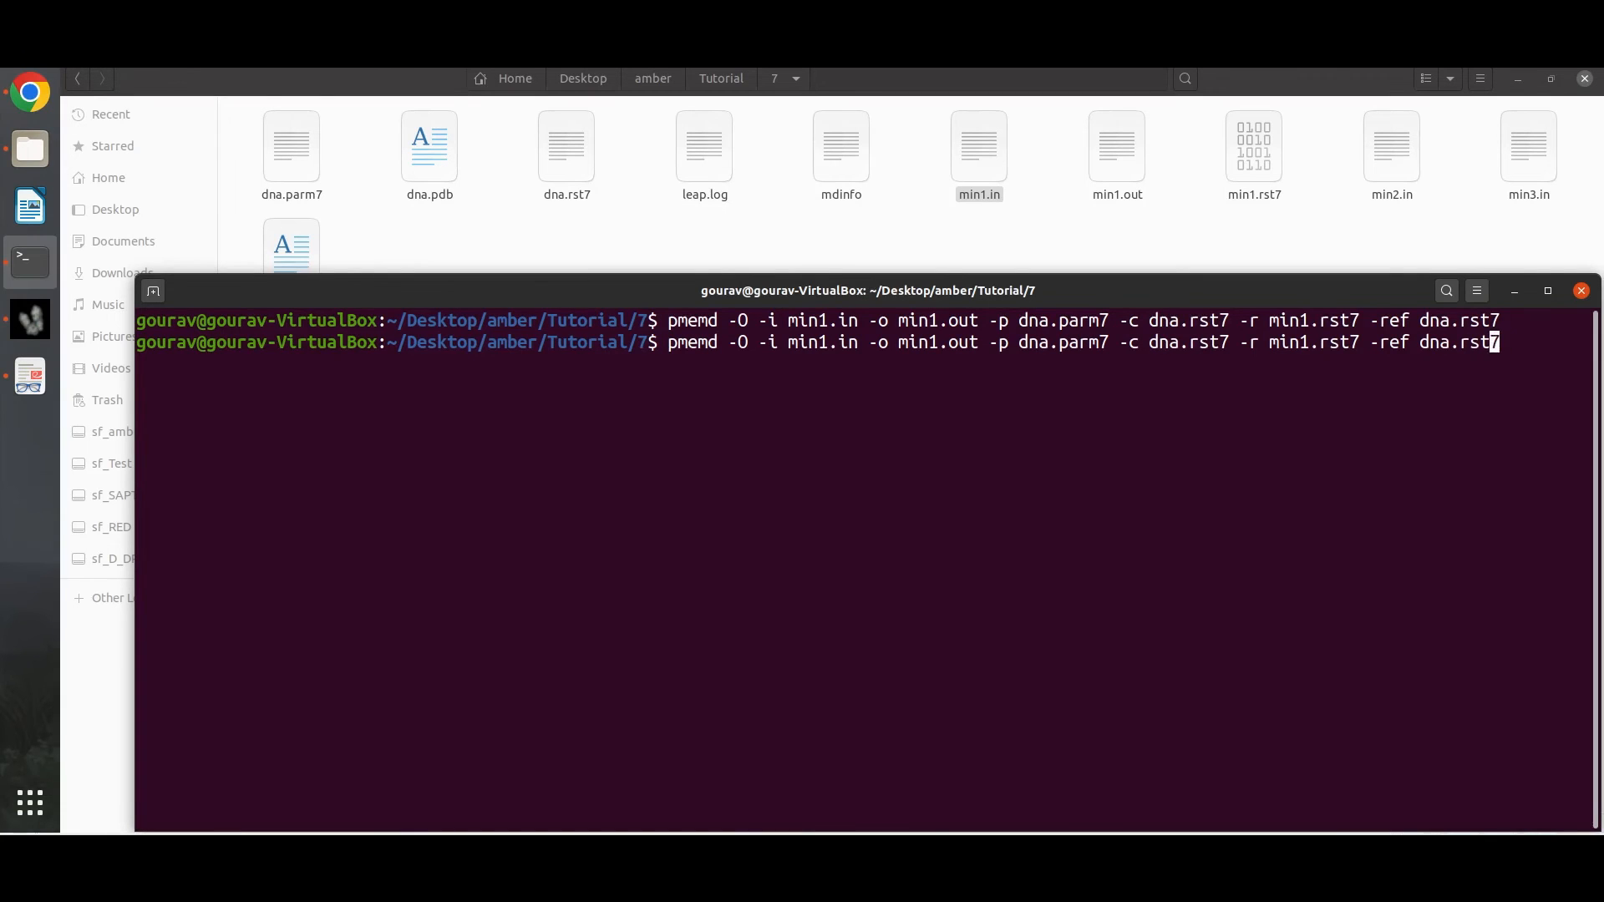
pyautogui.press('Left')
pyautogui.press('Left')
pyautogui.press('Left')
pyautogui.press('Left')
pyautogui.press('Left')
pyautogui.press('Left')
pyautogui.press('Left')
pyautogui.press('Left')
pyautogui.press('Left')
pyautogui.press('Left')
pyautogui.press('Left')
pyautogui.press('Left')
pyautogui.press('Left')
pyautogui.press('Left')
pyautogui.press('Left')
pyautogui.press('Left')
pyautogui.press('BackSpace')
pyautogui.write('2')
pyautogui.press('Right')
pyautogui.press('Right')
pyautogui.press('Right')
pyautogui.press('Right')
pyautogui.press('Right')
pyautogui.press('Right')
pyautogui.press('Right')
pyautogui.press('Right')
pyautogui.press('Right')
pyautogui.press('Right')
pyautogui.press('Right')
pyautogui.press('Right')
pyautogui.press('BackSpace')
pyautogui.write('2')
pyautogui.press('Right')
pyautogui.press('Right')
pyautogui.press('Right')
pyautogui.press('Right')
pyautogui.press('Right')
pyautogui.press('Right')
pyautogui.press('Right')
# - Start from min1.rst7, write restart min2.rst7, and remove the -ref dna.rst7 option
pyautogui.press('Left')
pyautogui.press('Right')
pyautogui.press('Right')
pyautogui.press('Right')
pyautogui.press('Right')
pyautogui.press('Right')
pyautogui.press('Right')
pyautogui.press('BackSpace')
pyautogui.press('BackSpace')
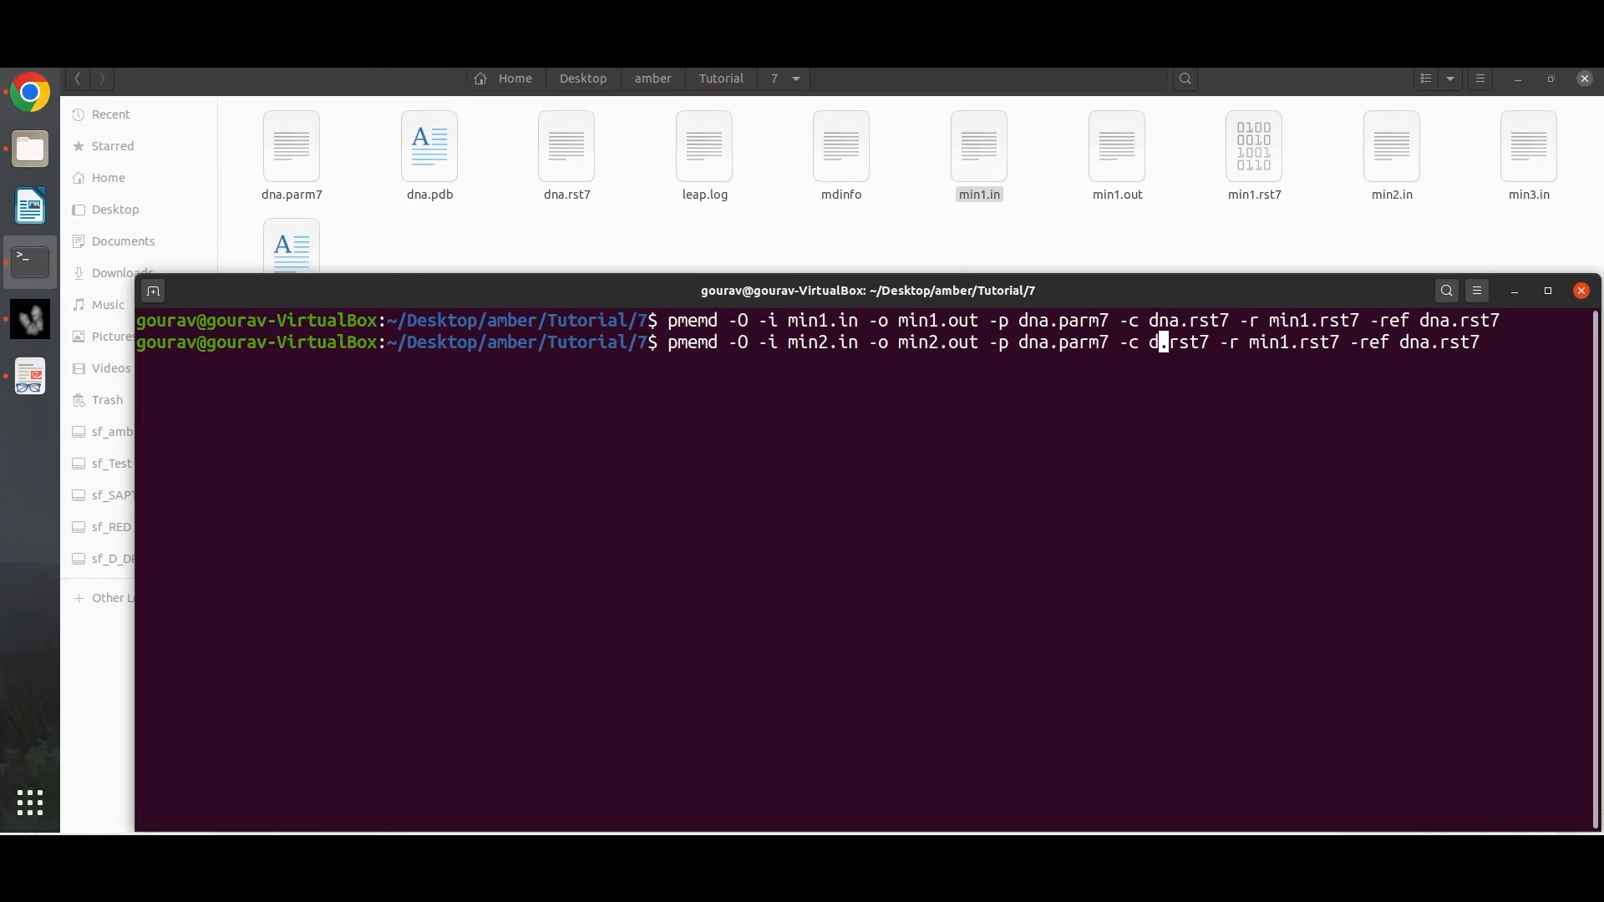
pyautogui.press('BackSpace')
pyautogui.write('min')
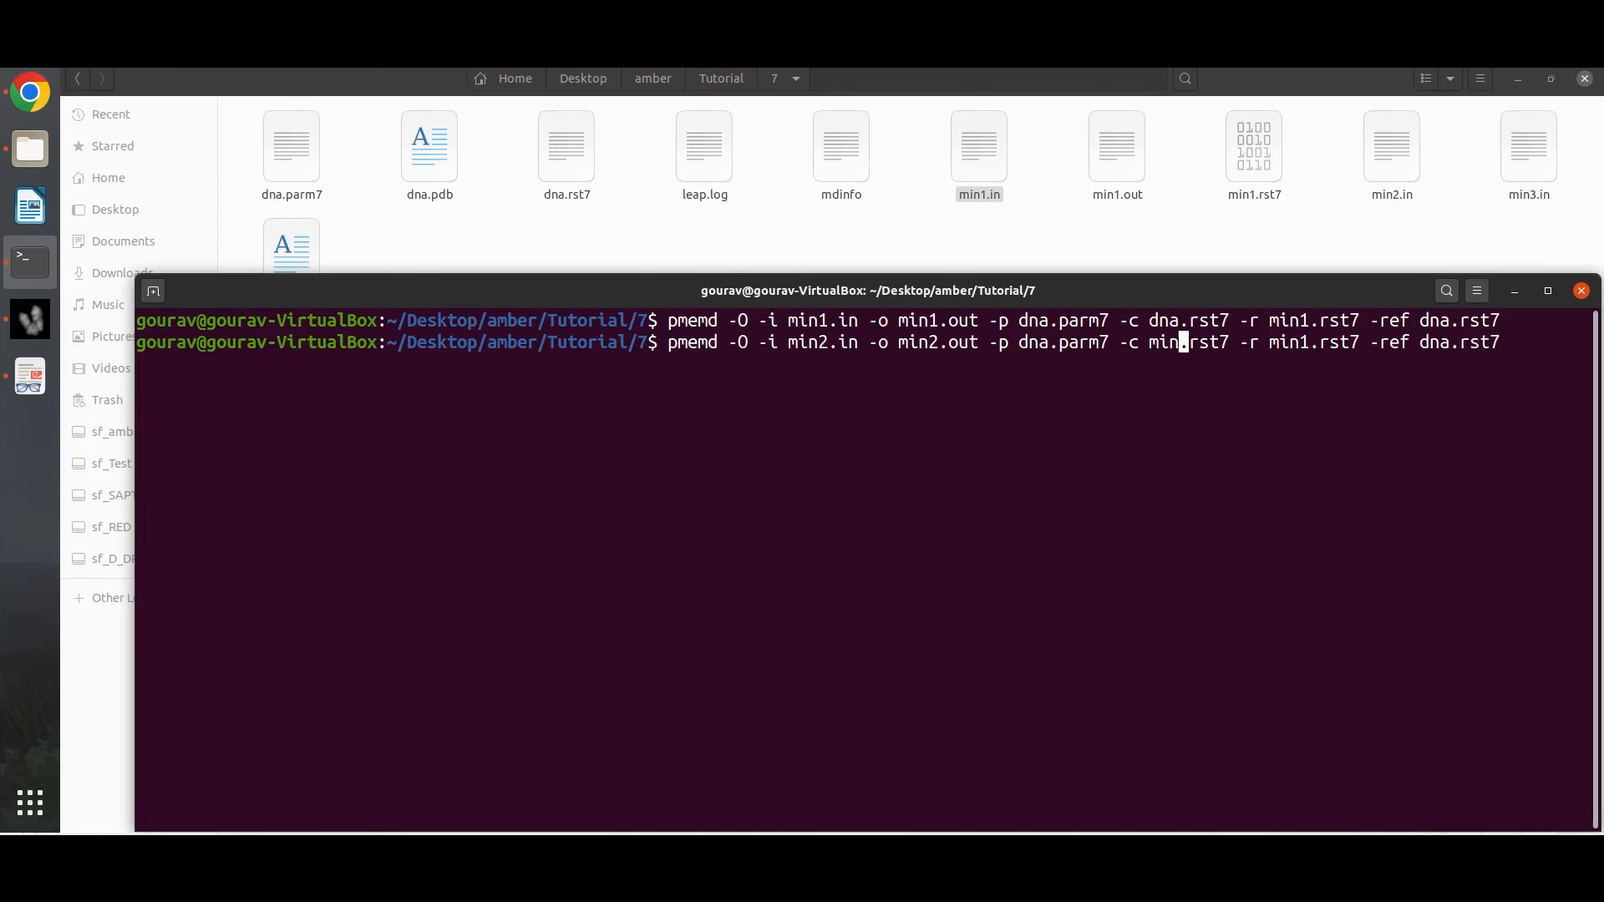
pyautogui.write('1')
pyautogui.press('Right')
pyautogui.press('Right')
pyautogui.press('Right')
pyautogui.press('Right')
pyautogui.press('Right')
pyautogui.press('Right')
pyautogui.press('Right')
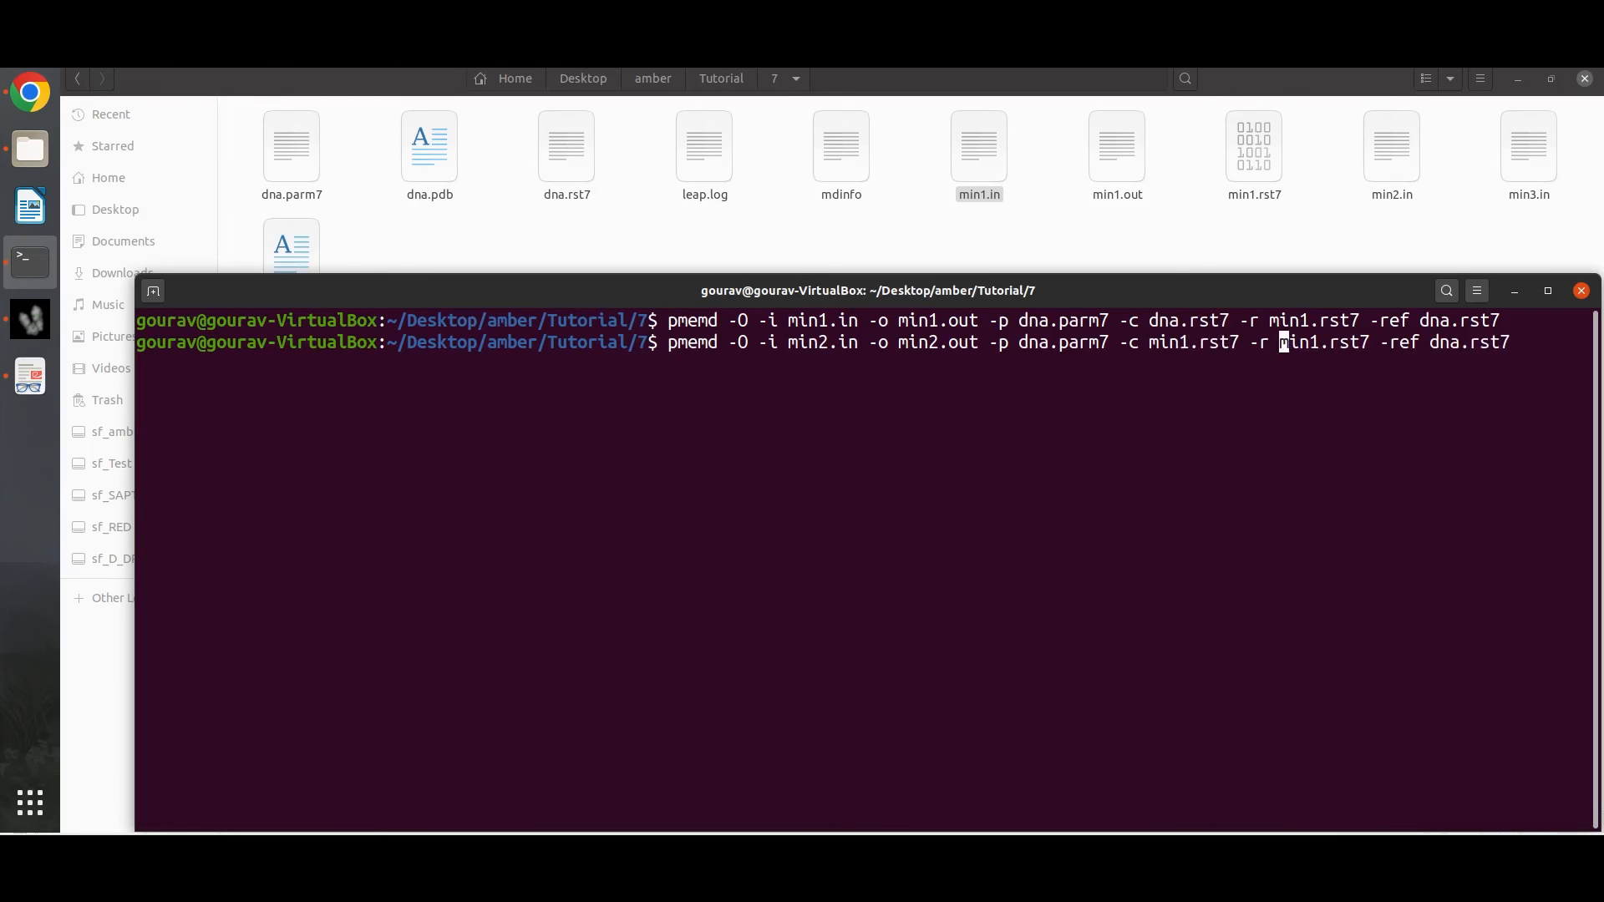
pyautogui.press('Right')
pyautogui.press('Right')
pyautogui.press('Right')
pyautogui.press('Delete')
pyautogui.write('2')
pyautogui.press('Right')
pyautogui.press('Right')
pyautogui.press('Right')
pyautogui.press('Right')
pyautogui.press('Right')
pyautogui.press('Right')
pyautogui.press('BackSpace')
pyautogui.press('BackSpace')
pyautogui.press('BackSpace')
pyautogui.press('BackSpace')
pyautogui.press('BackSpace')
pyautogui.press('BackSpace')
pyautogui.press('BackSpace')
pyautogui.press('BackSpace')
pyautogui.press('BackSpace')
pyautogui.press('BackSpace')
# - Run the second minimization and rotate the loaded min2 DNA with sodium ions in PyMOL
pyautogui.press('Return')
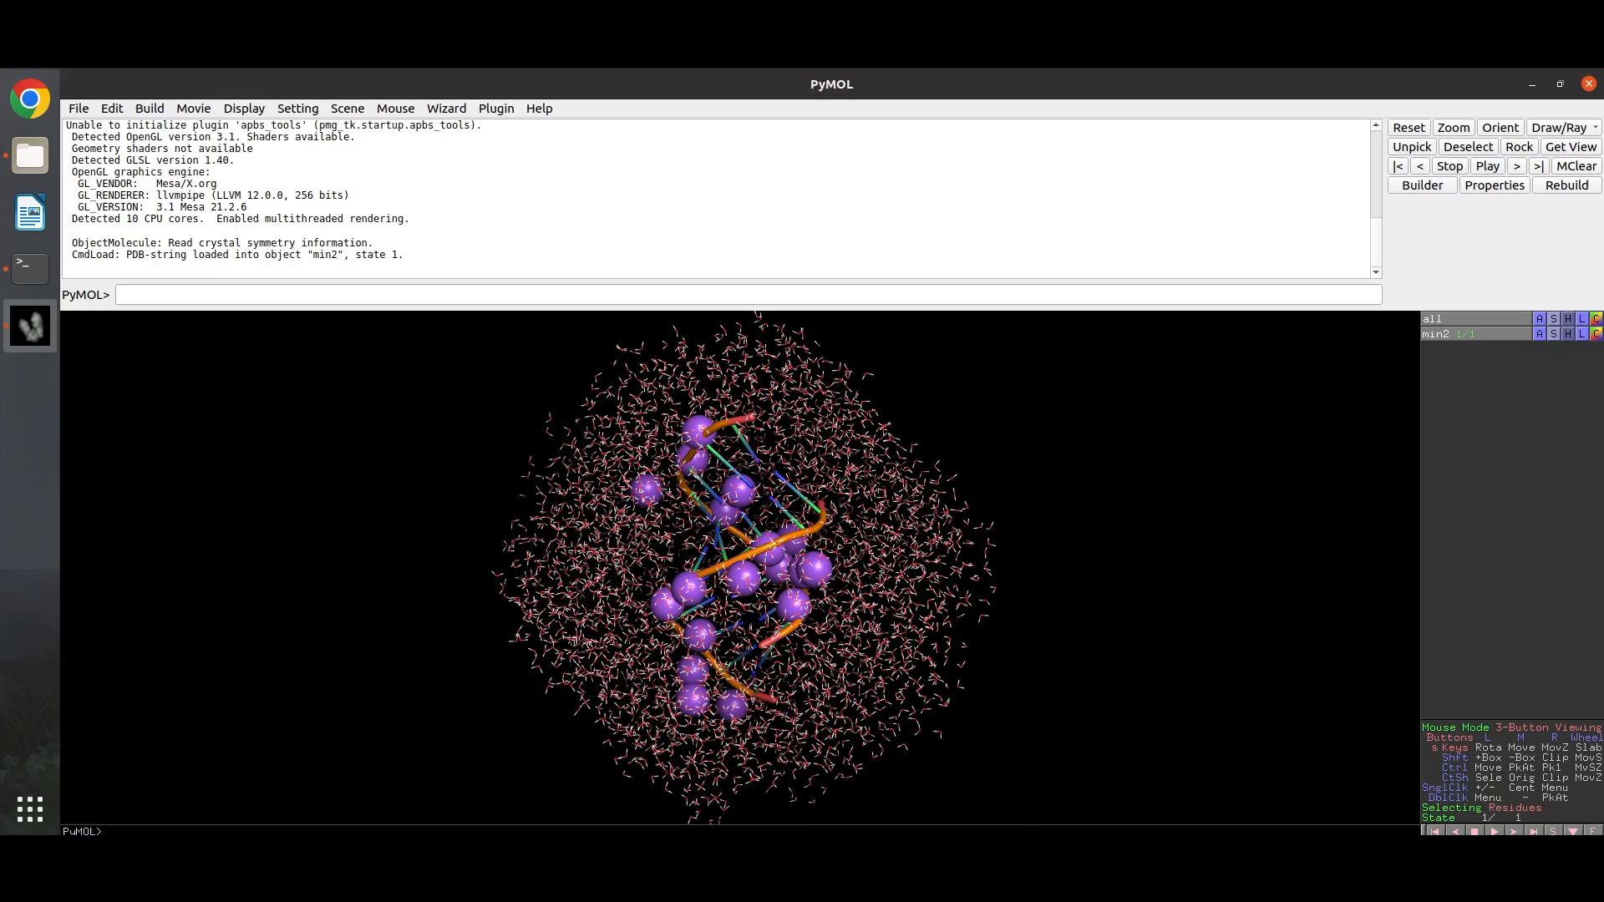
pyautogui.moveTo(910, 582)
pyautogui.mouseDown()
pyautogui.moveTo(941, 620)
pyautogui.moveTo(827, 621)
pyautogui.mouseUp()
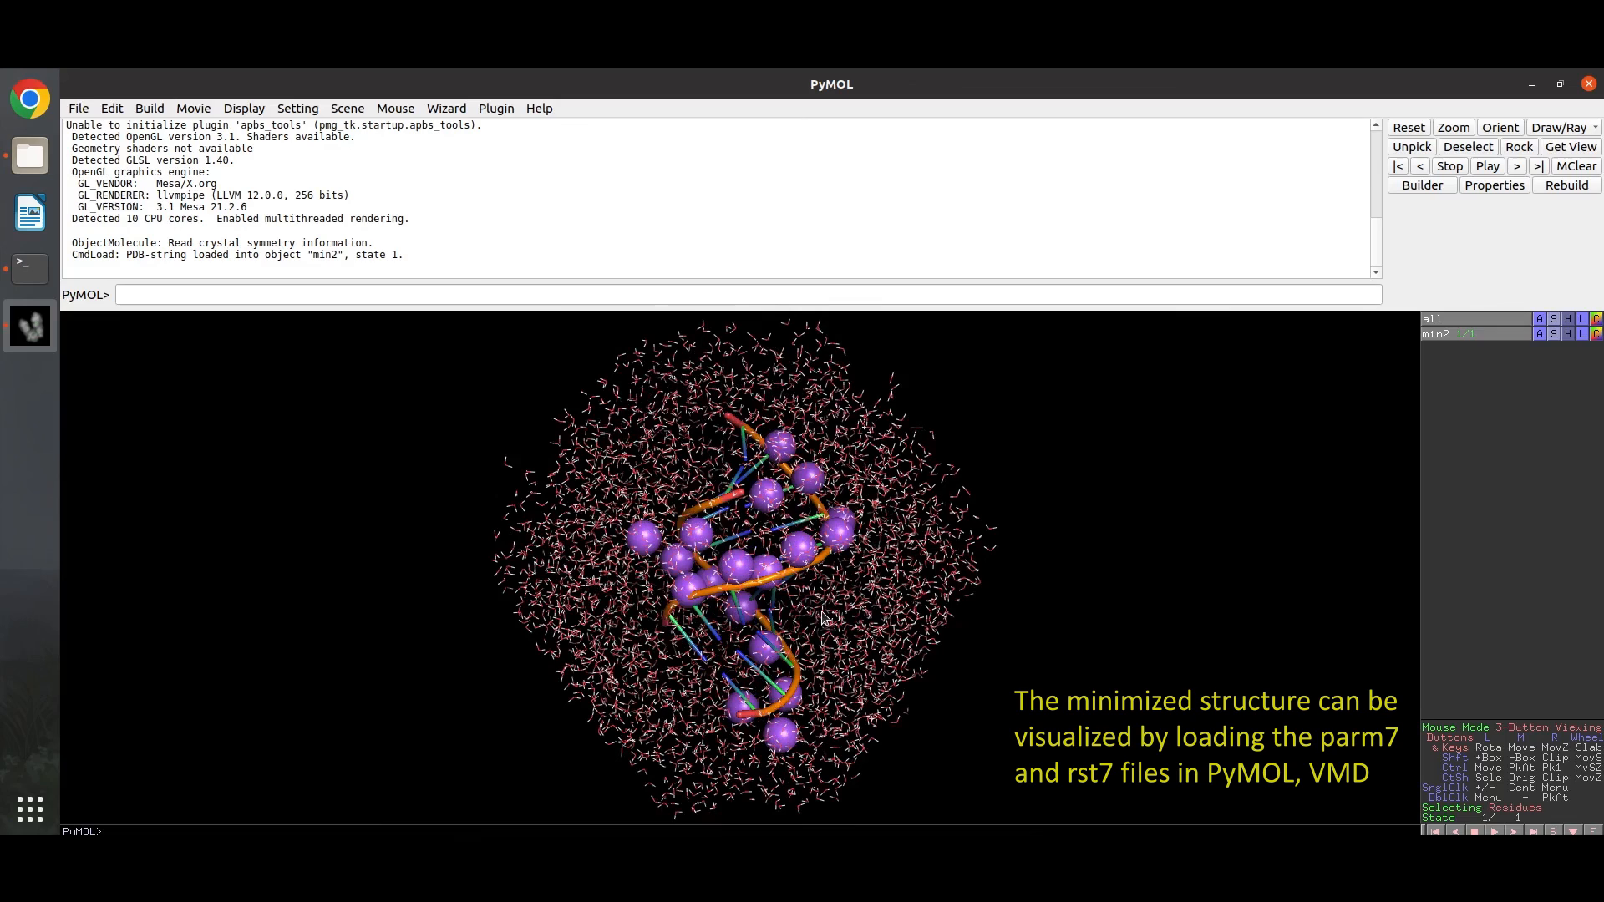
pyautogui.moveTo(822, 615); pyautogui.dragTo(763, 617)
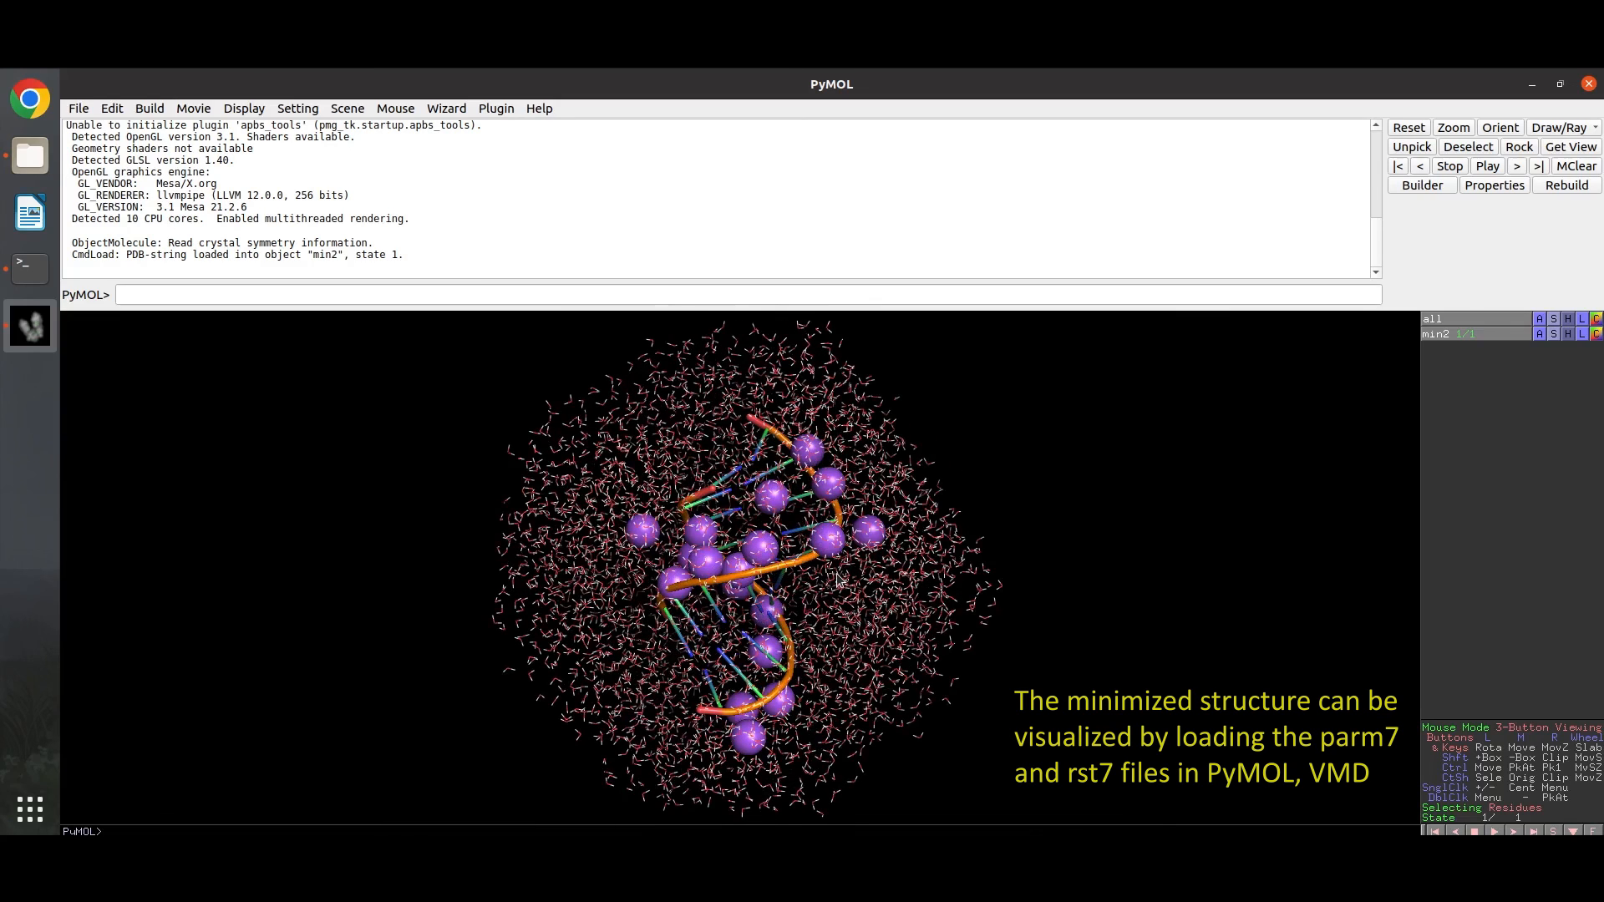
pyautogui.moveTo(826, 588); pyautogui.dragTo(798, 583)
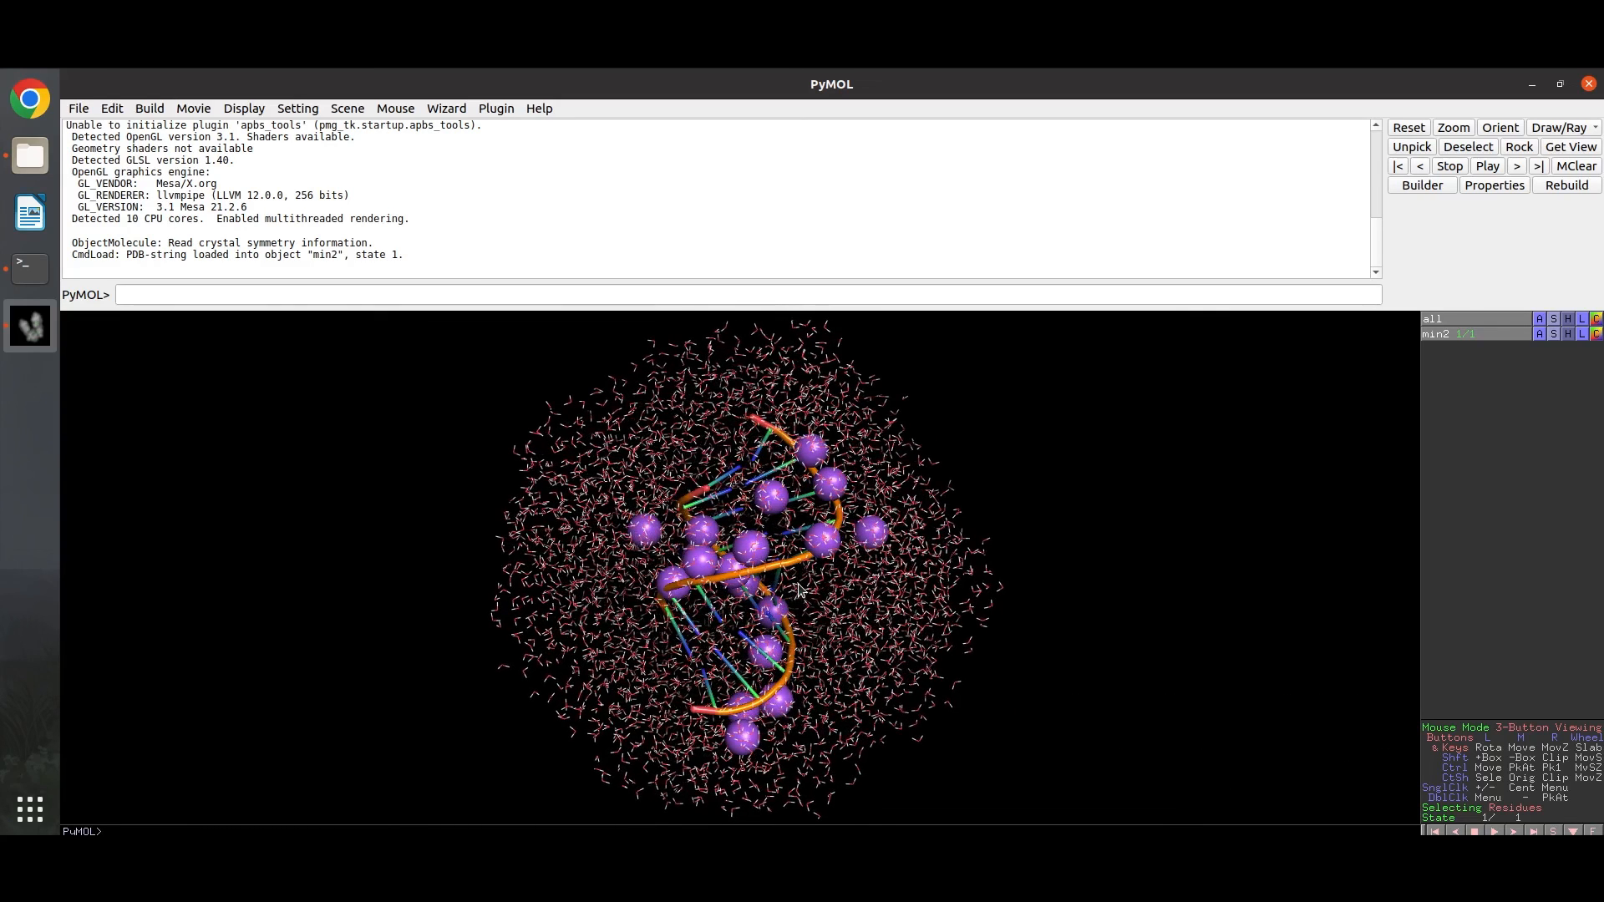